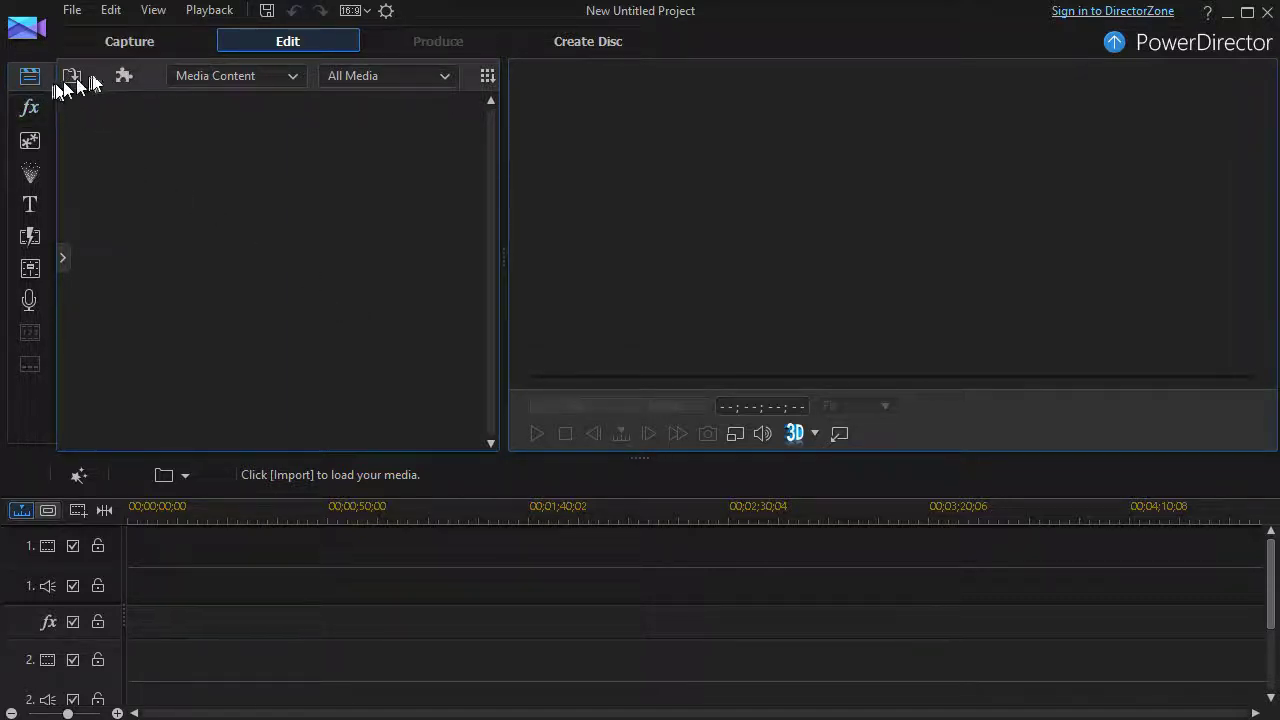
- Place the light-blue 0,175,255 colour board on track 1
click(301, 75)
click(246, 114)
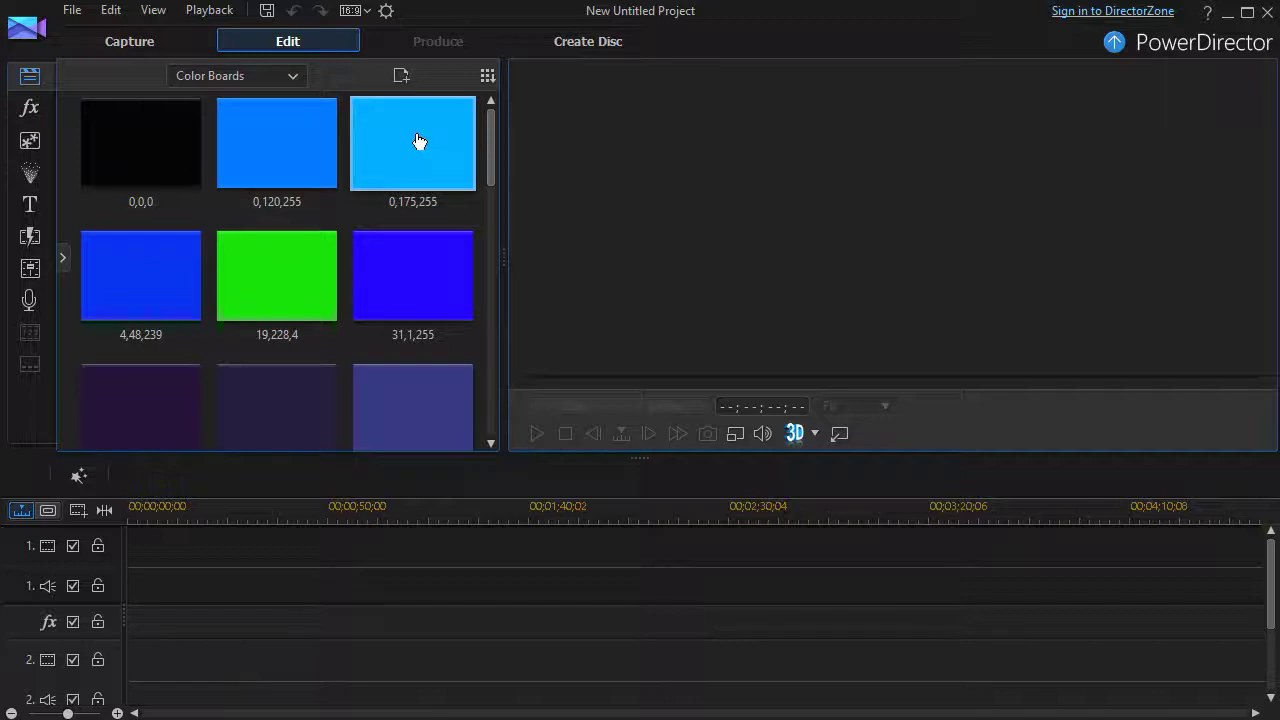
drag(418, 141, 197, 549)
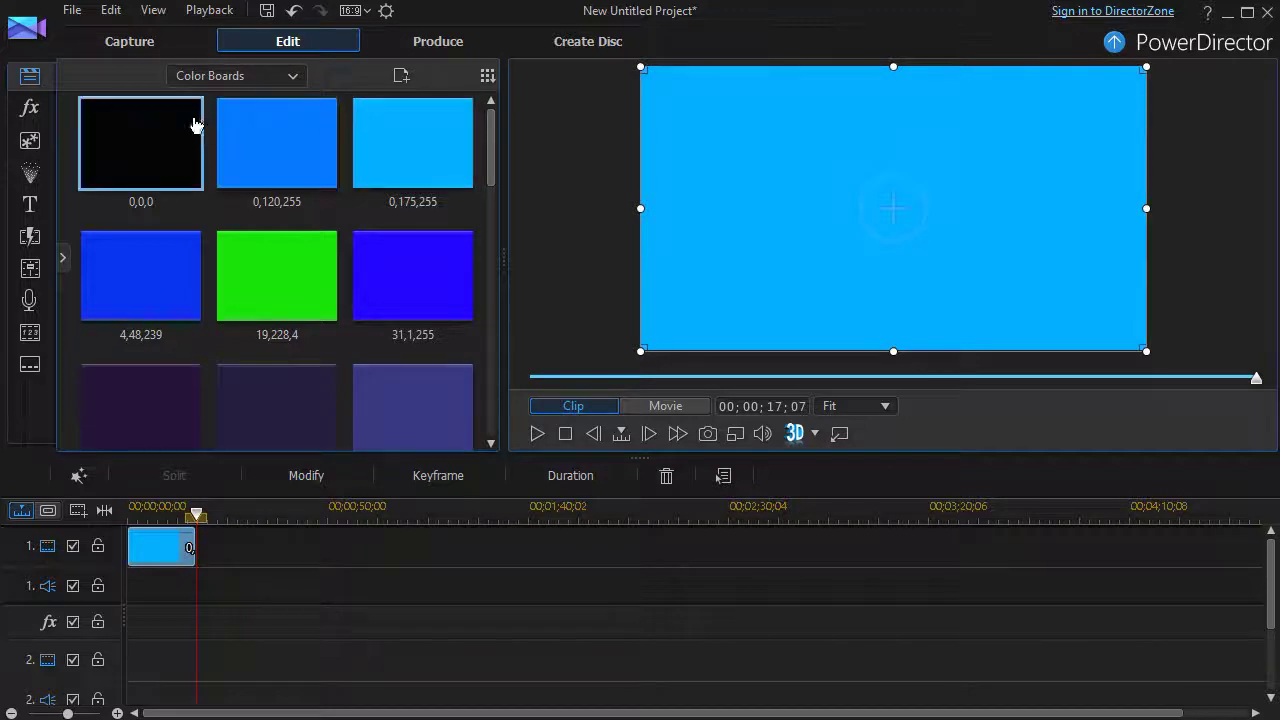
- Add the Default title template to track 2 and open it in Title Designer
click(287, 78)
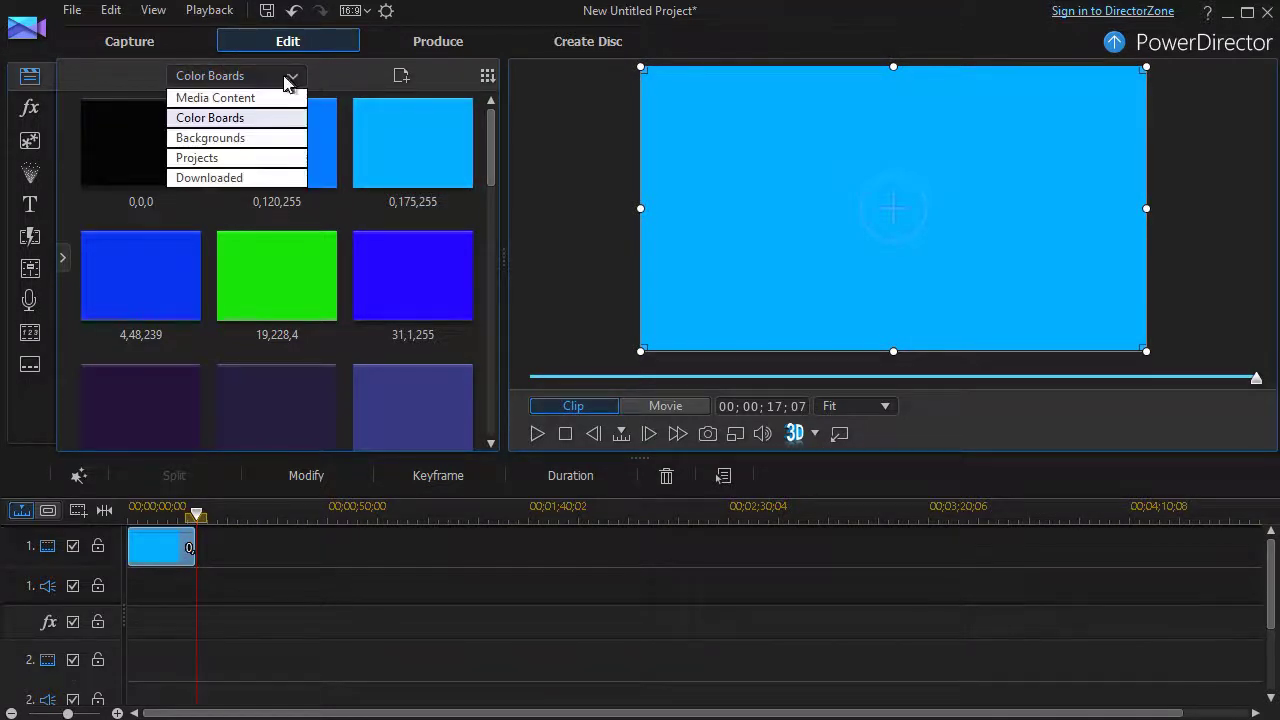
click(255, 98)
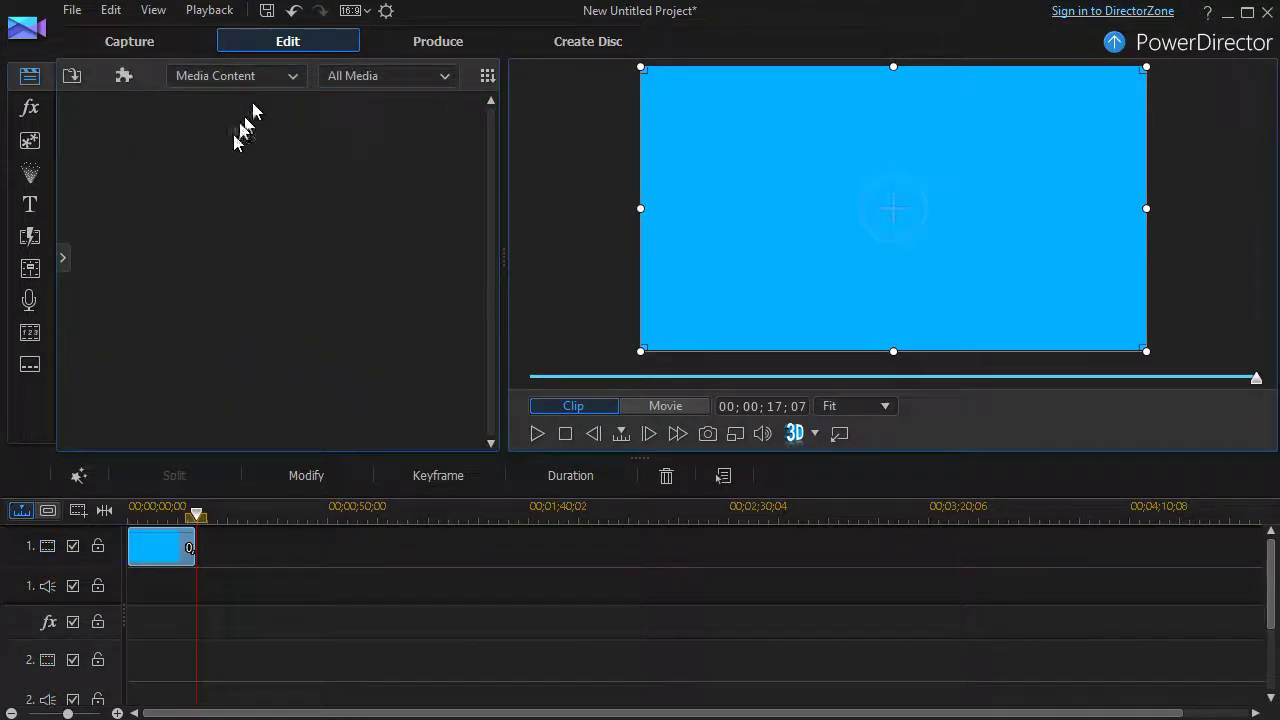
click(33, 205)
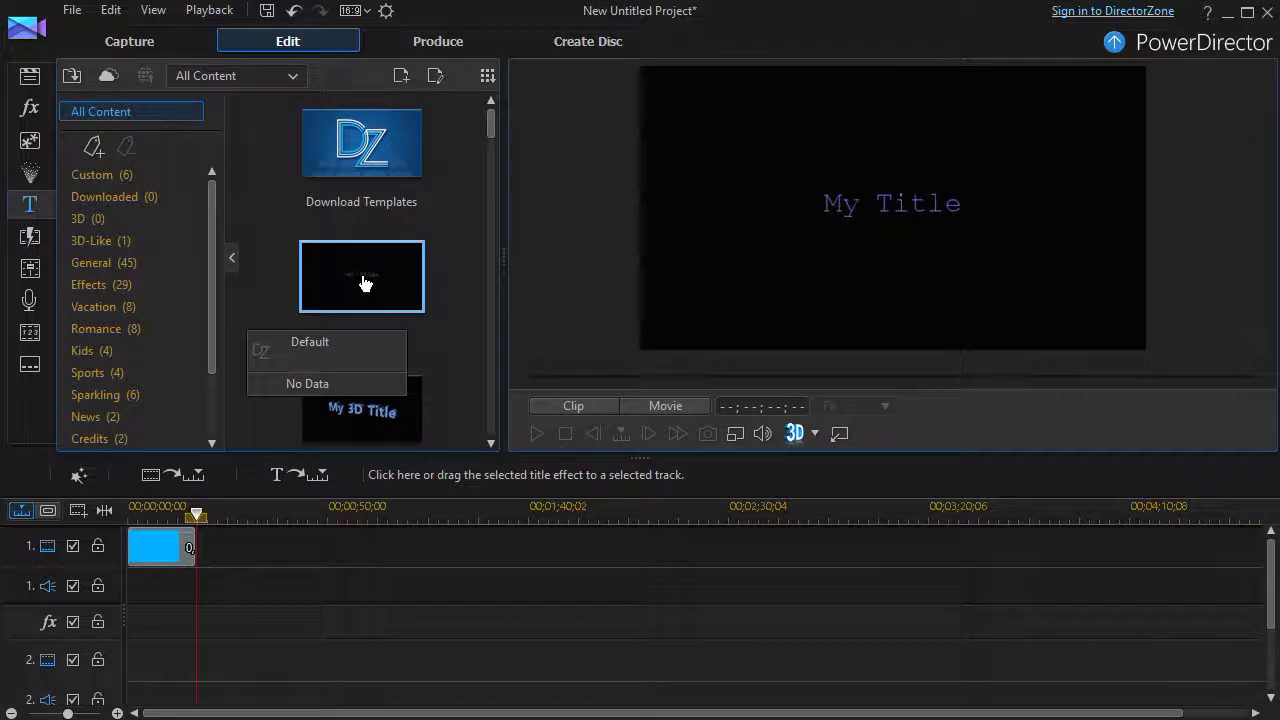
drag(359, 284, 112, 658)
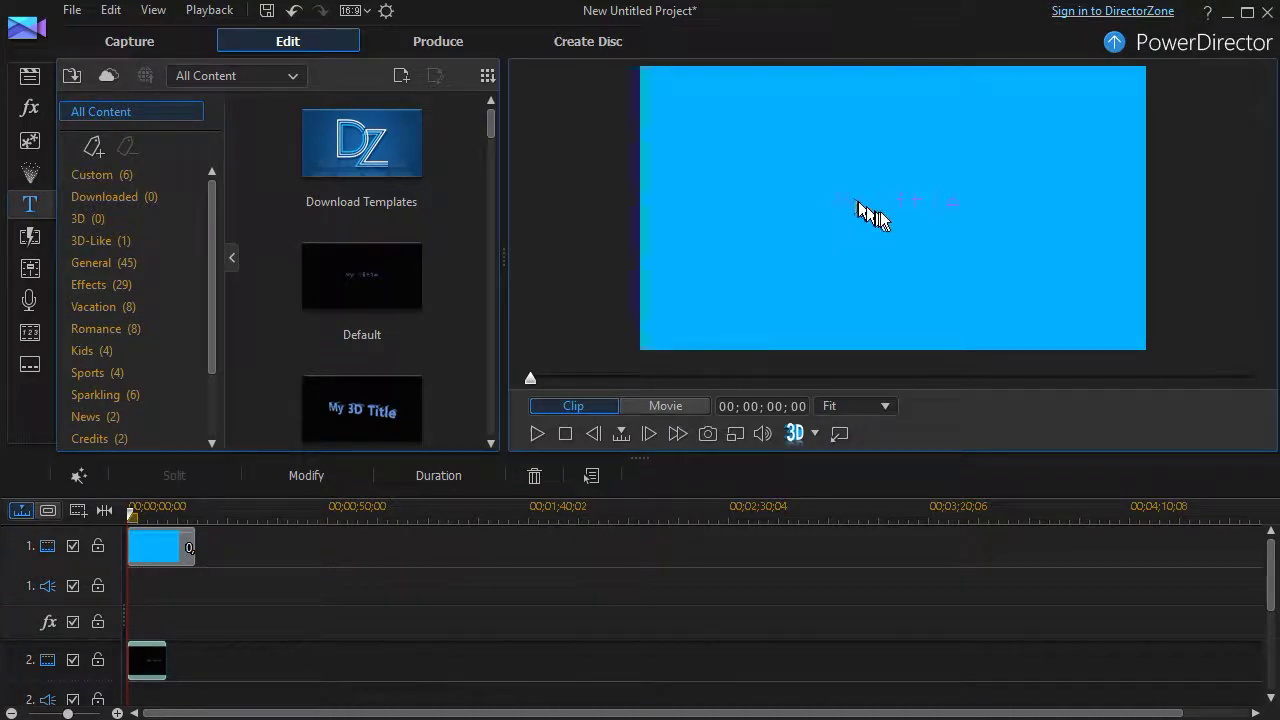
double_click(157, 658)
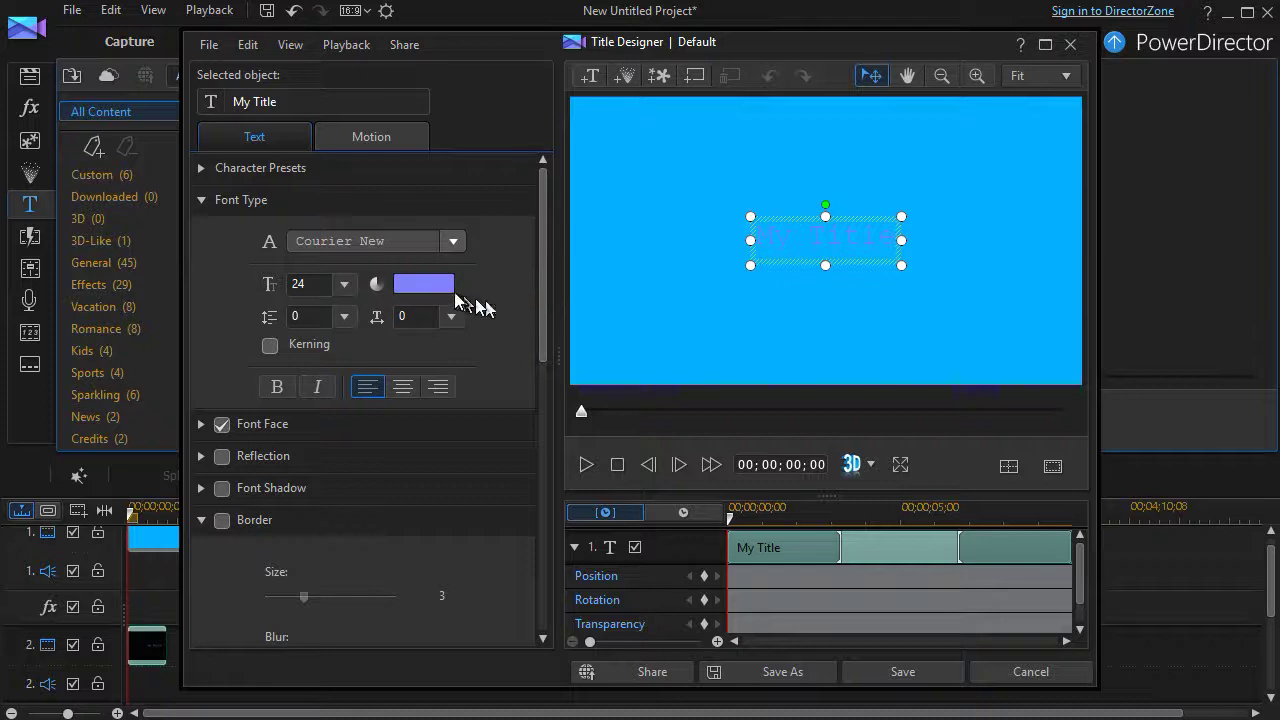
- Change the My Title font colour to white from the Color dialog's basic colours
click(440, 288)
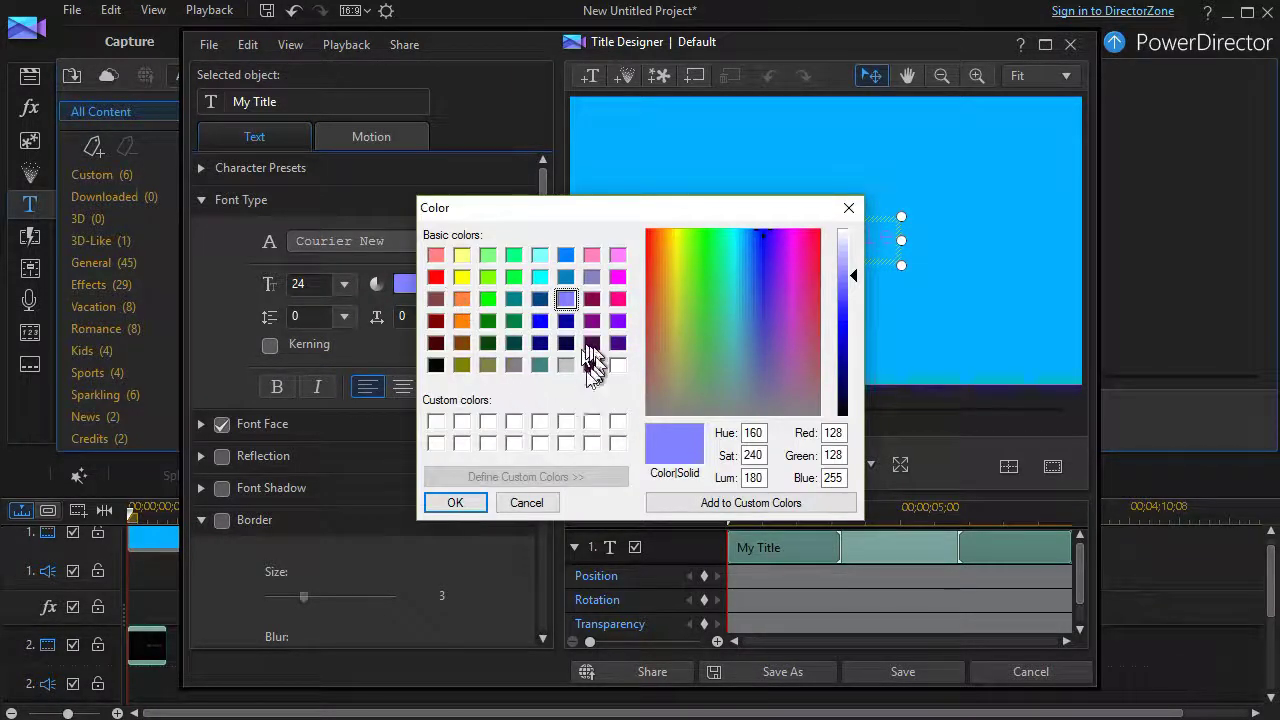
click(617, 364)
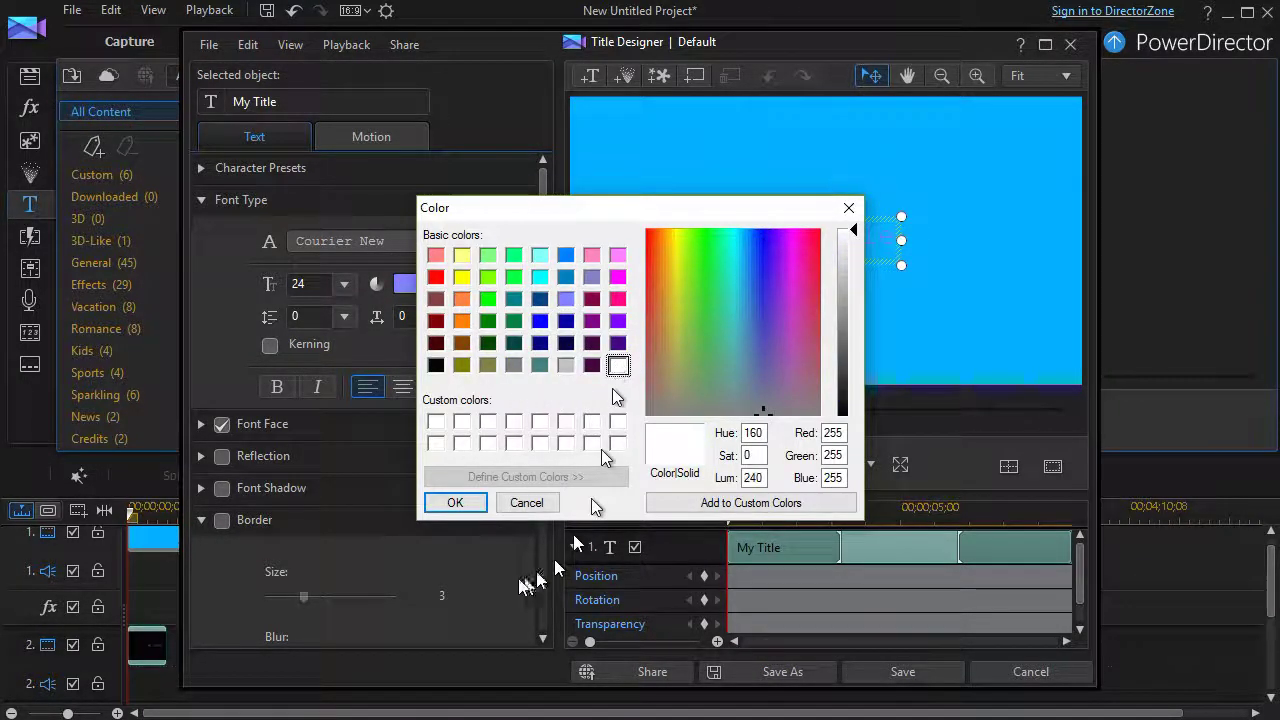
click(452, 503)
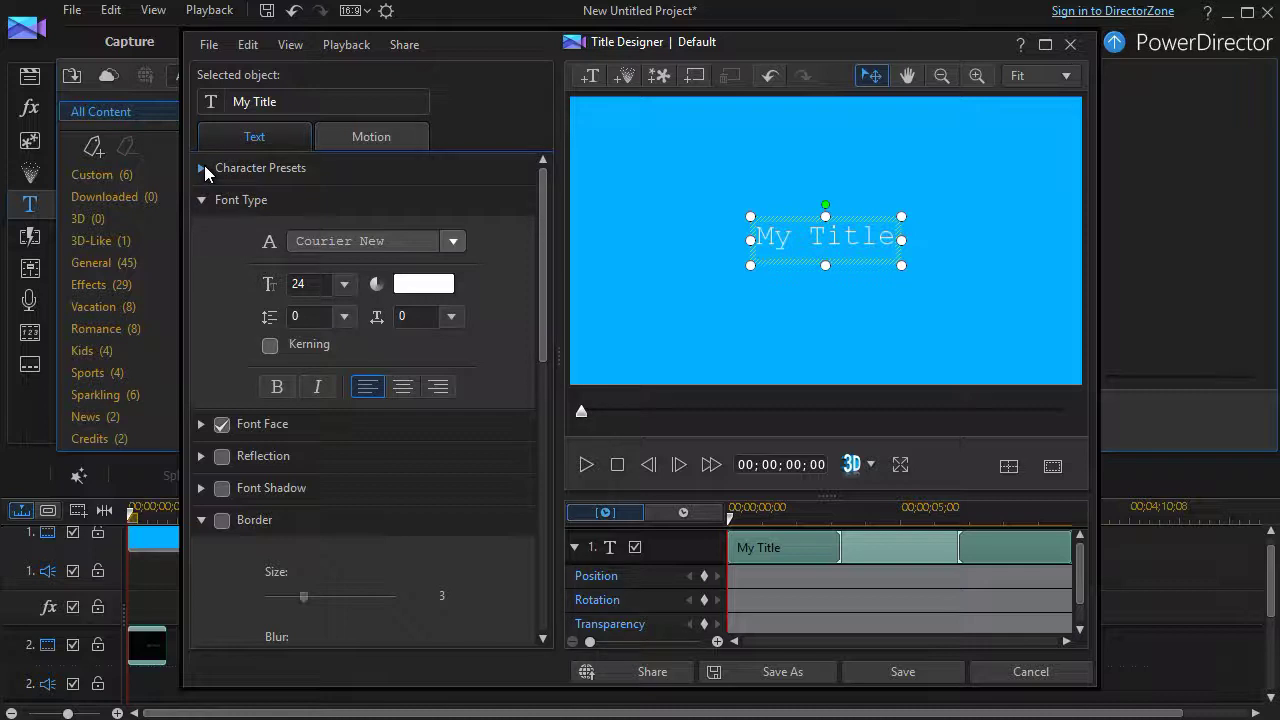
click(203, 168)
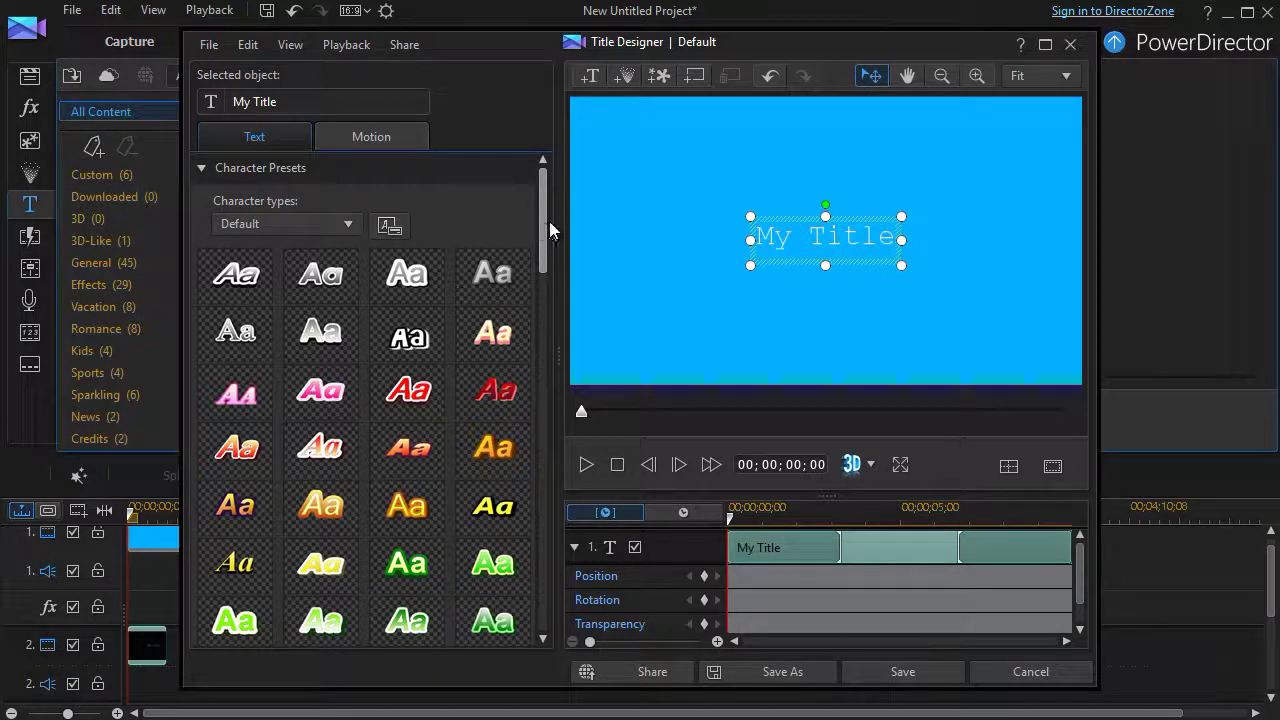
- Apply the blue bevelled 3-D 'Aa' character preset to My Title
drag(546, 230, 539, 303)
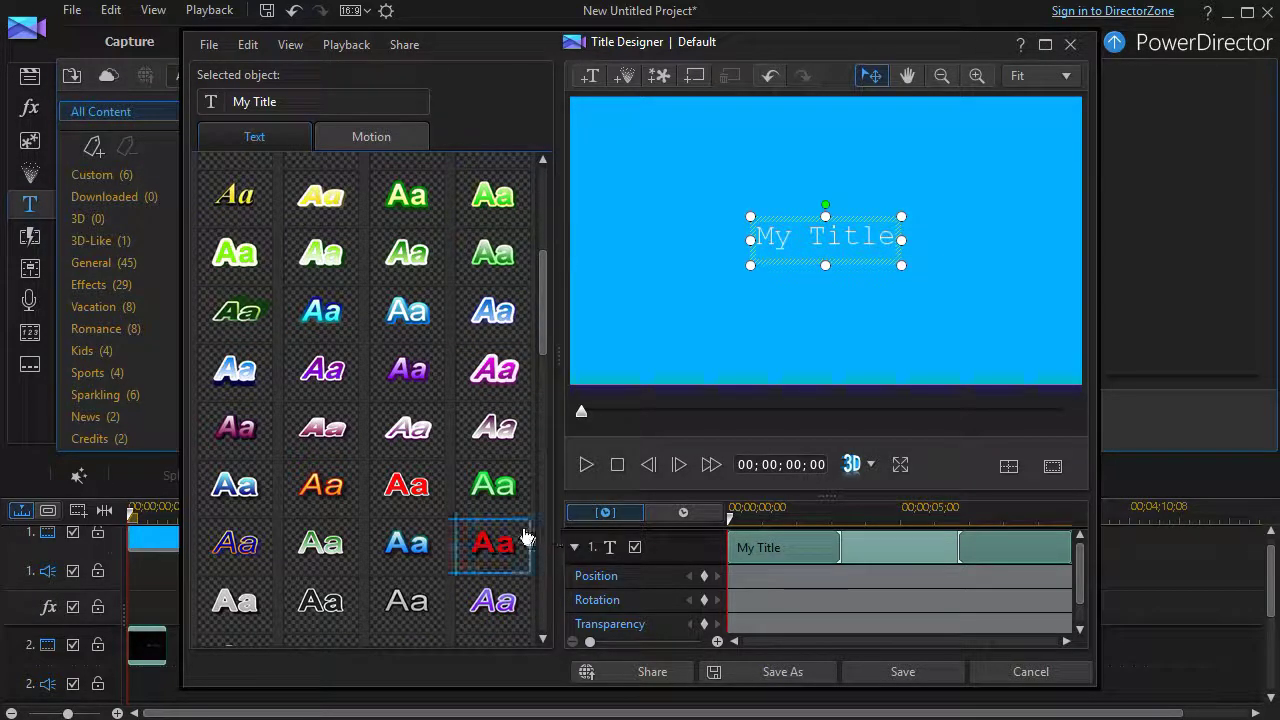
click(425, 557)
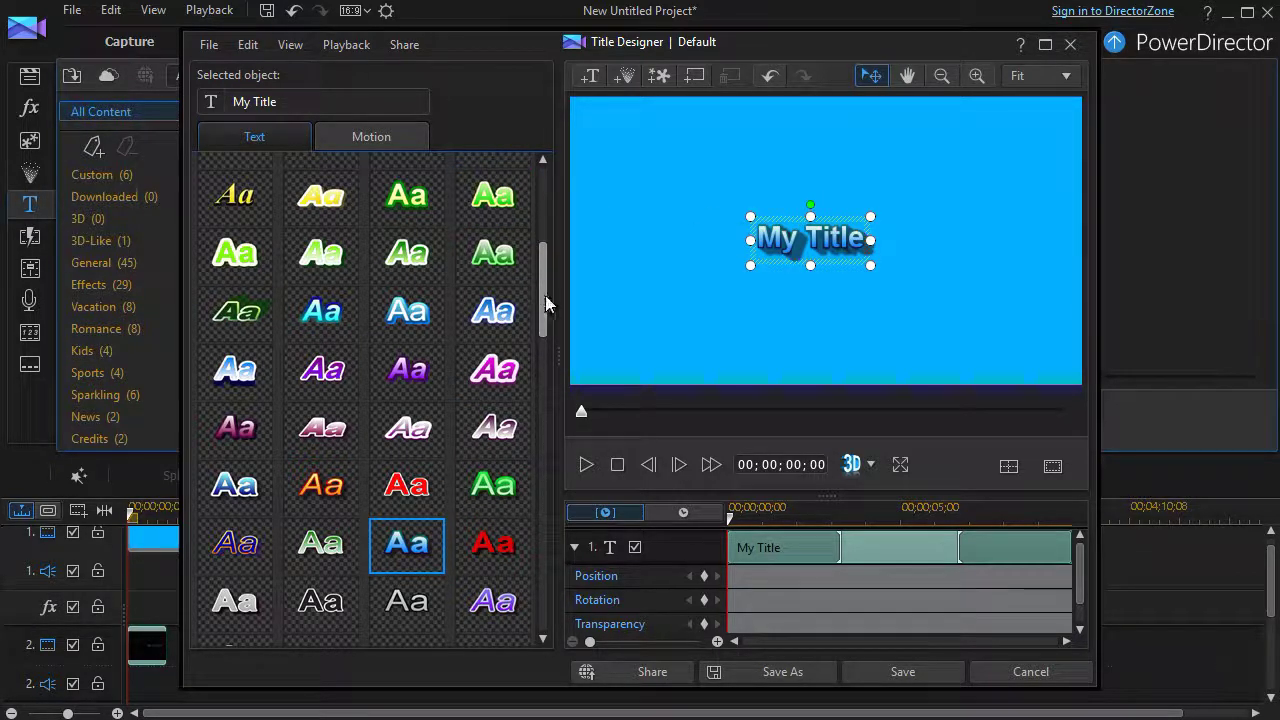
drag(545, 303, 523, 400)
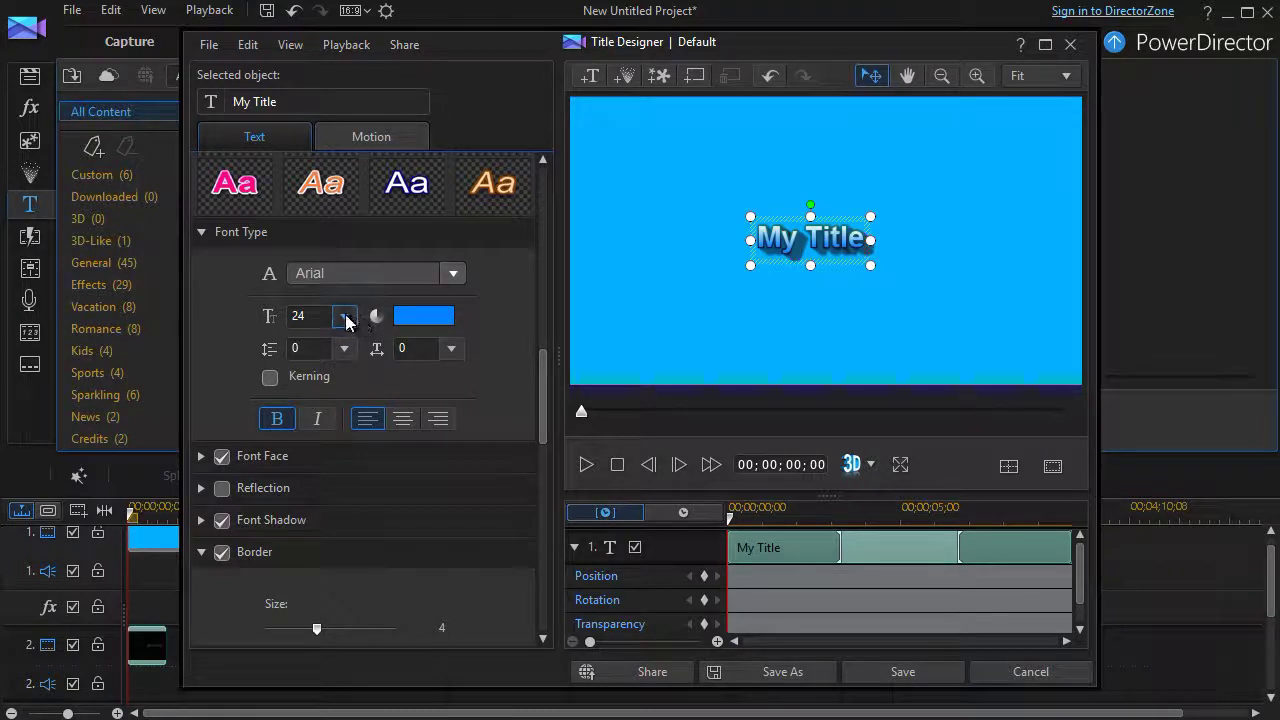
click(346, 320)
- Set My Title to font size 36, enlarge its text box, and move it toward centre
click(309, 481)
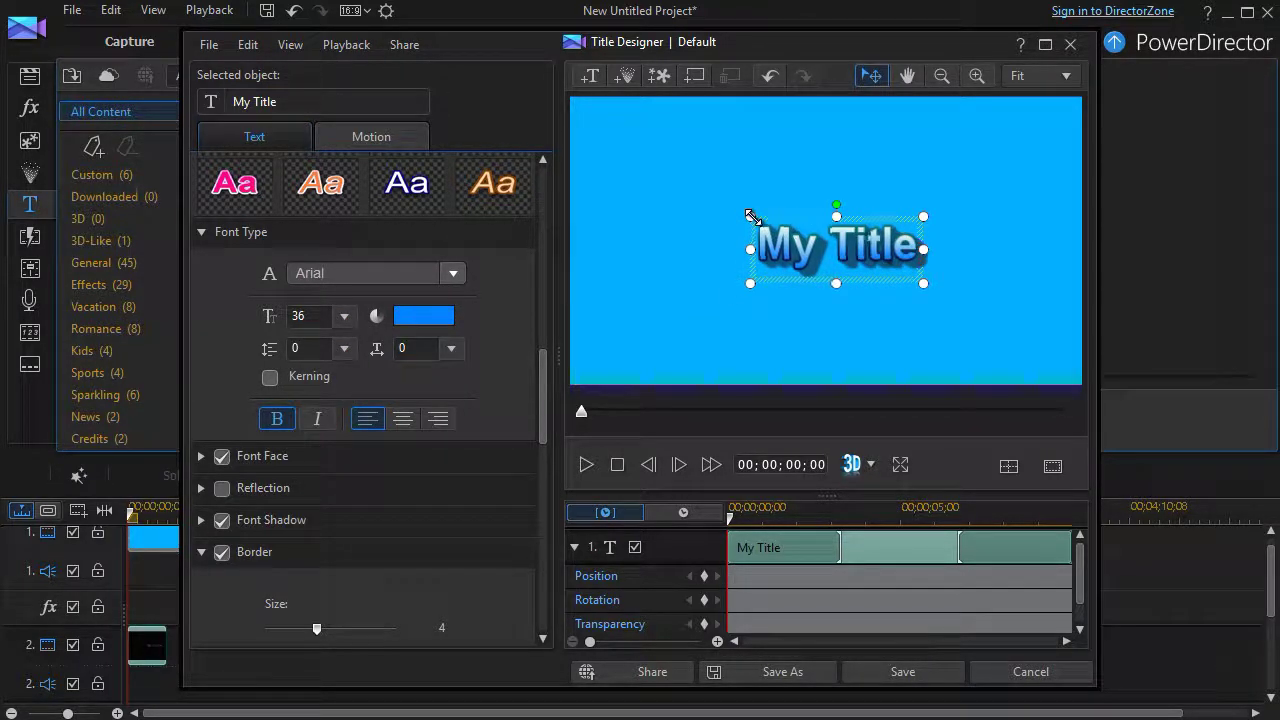
drag(751, 215, 611, 140)
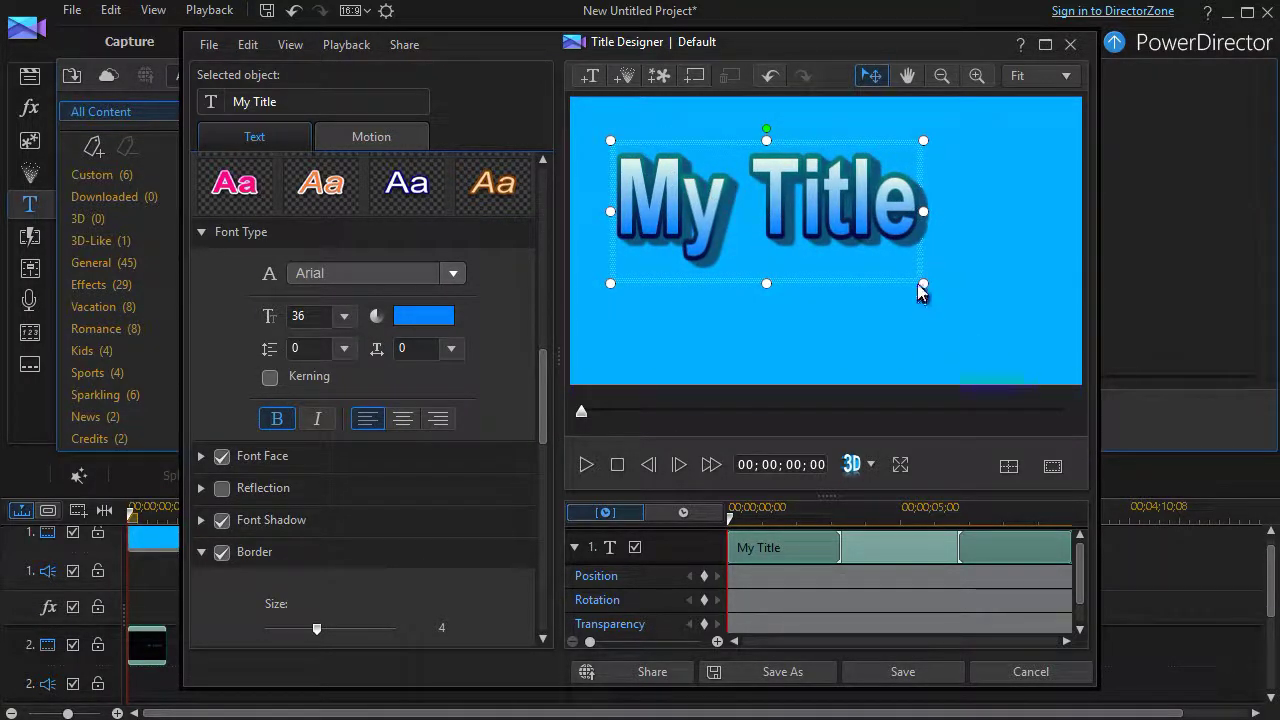
drag(923, 283, 995, 288)
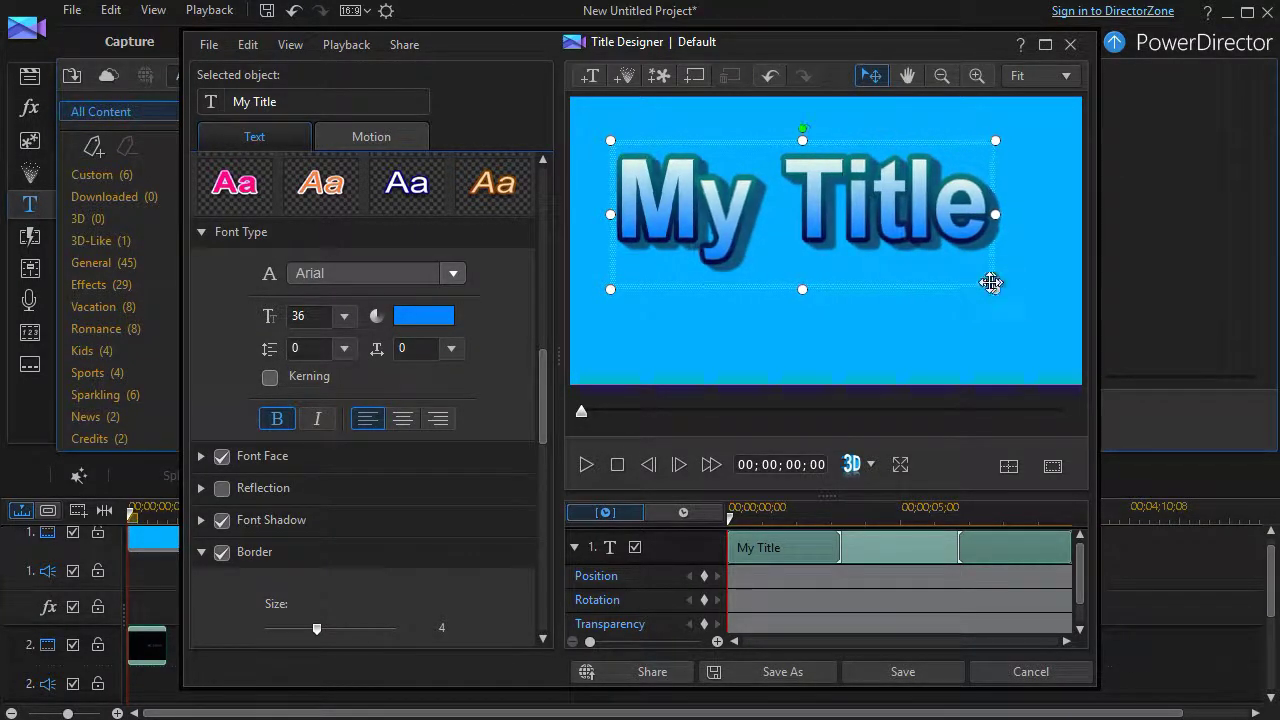
drag(717, 140, 729, 188)
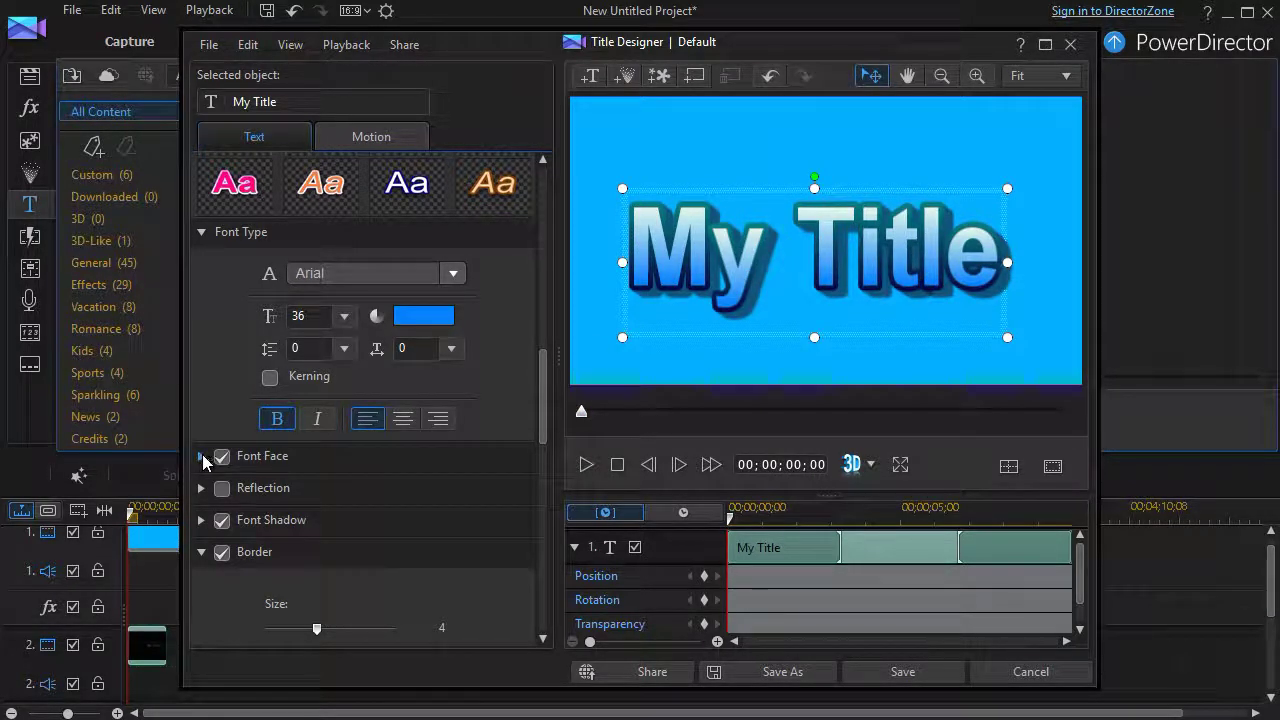
click(201, 456)
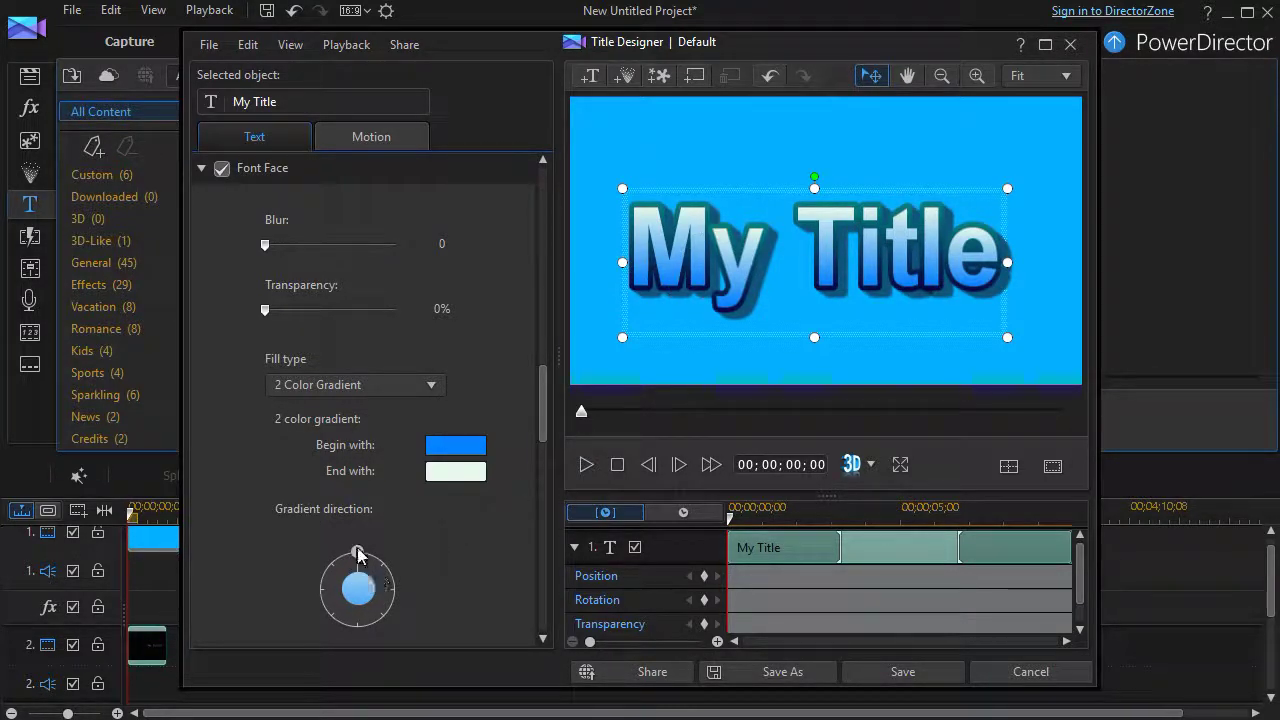
- Rotate the gradient direction dial so the blue-to-white shading points straight up
drag(360, 555, 372, 651)
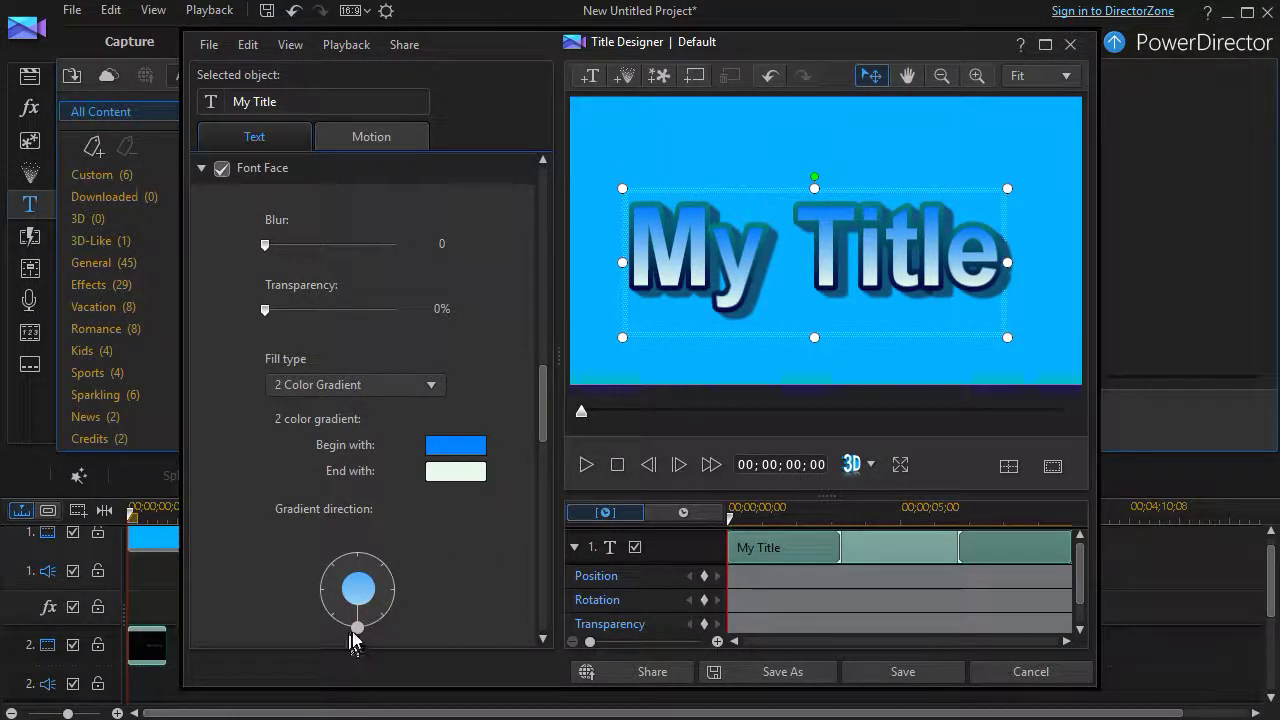
drag(359, 635, 358, 550)
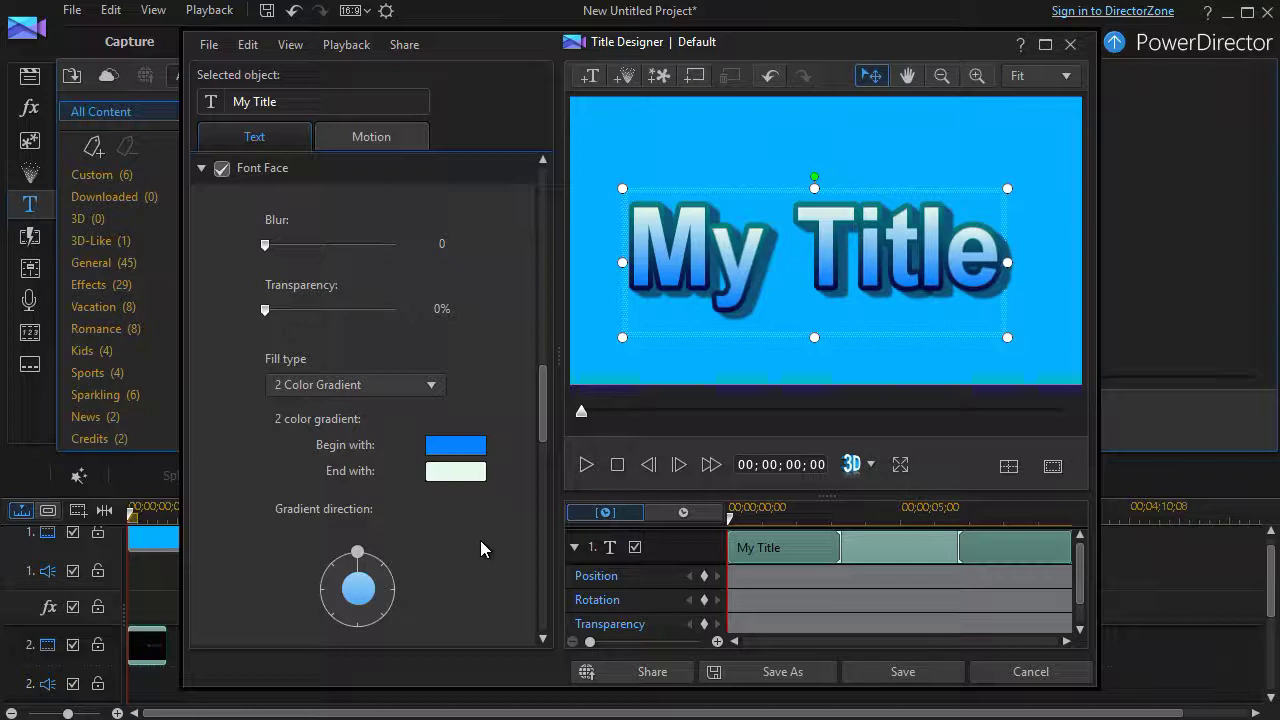
- Change the font gradient's end colour to a stronger blue
click(458, 474)
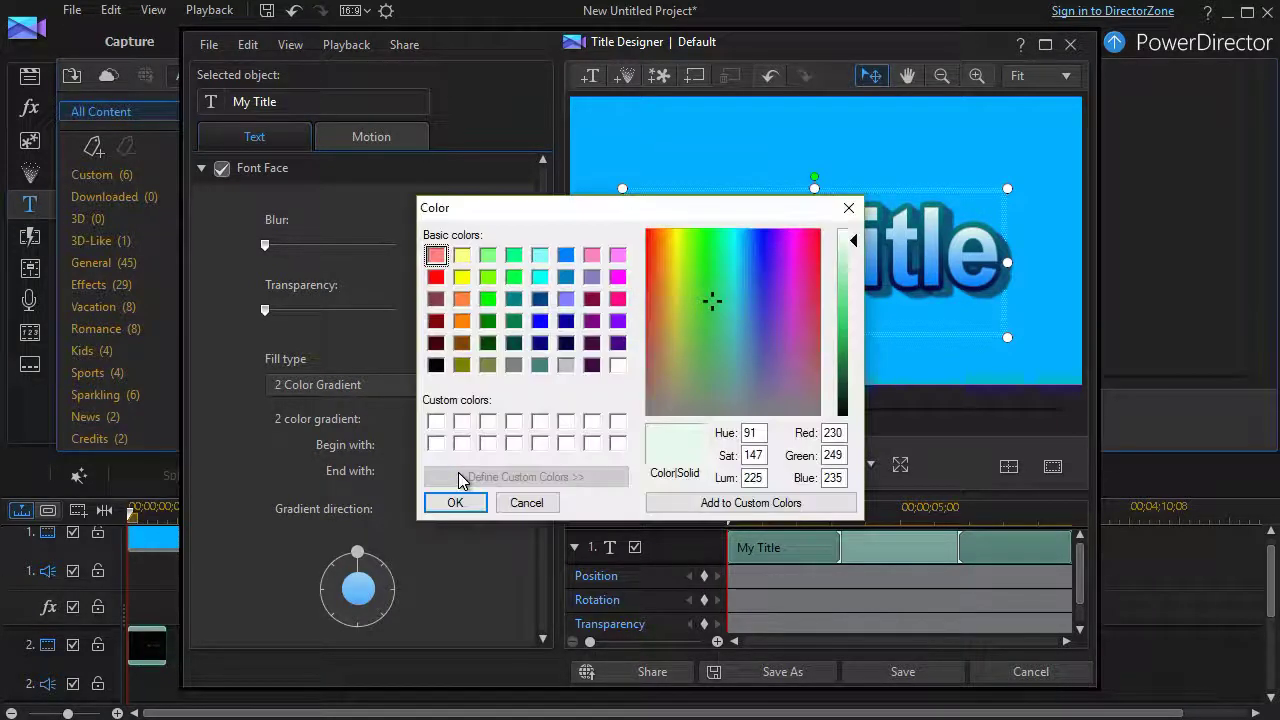
click(756, 266)
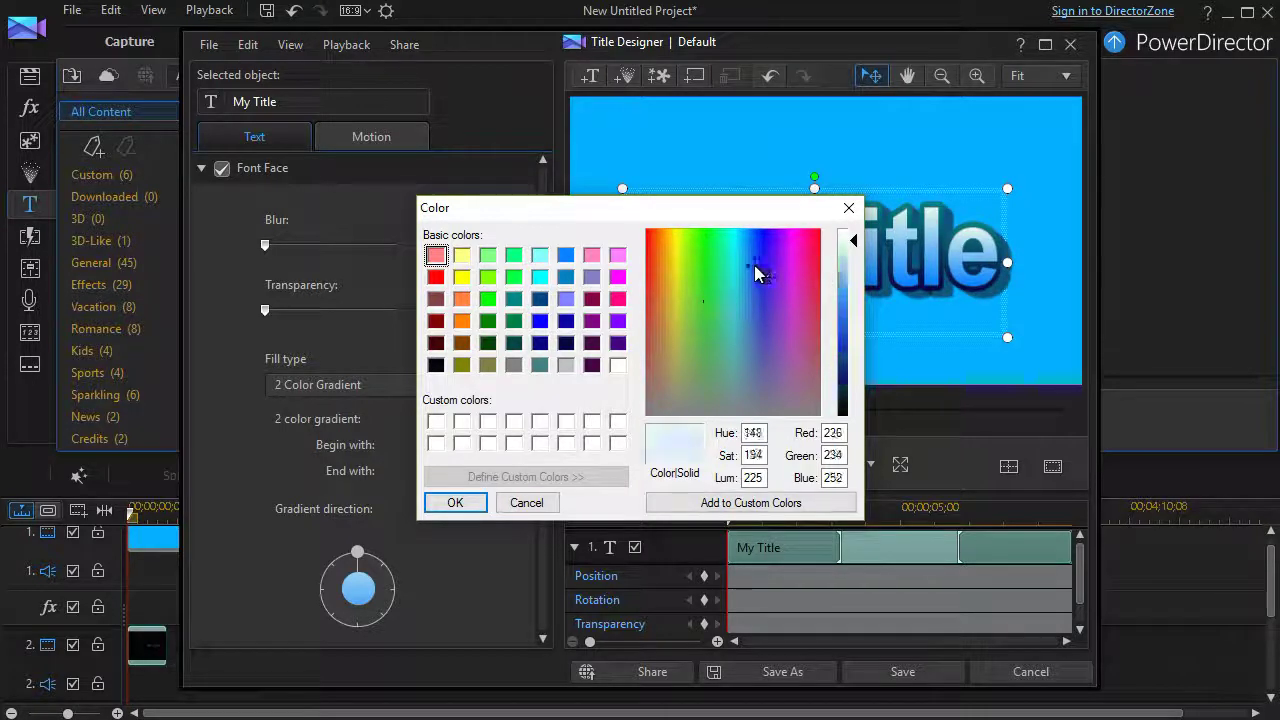
click(843, 312)
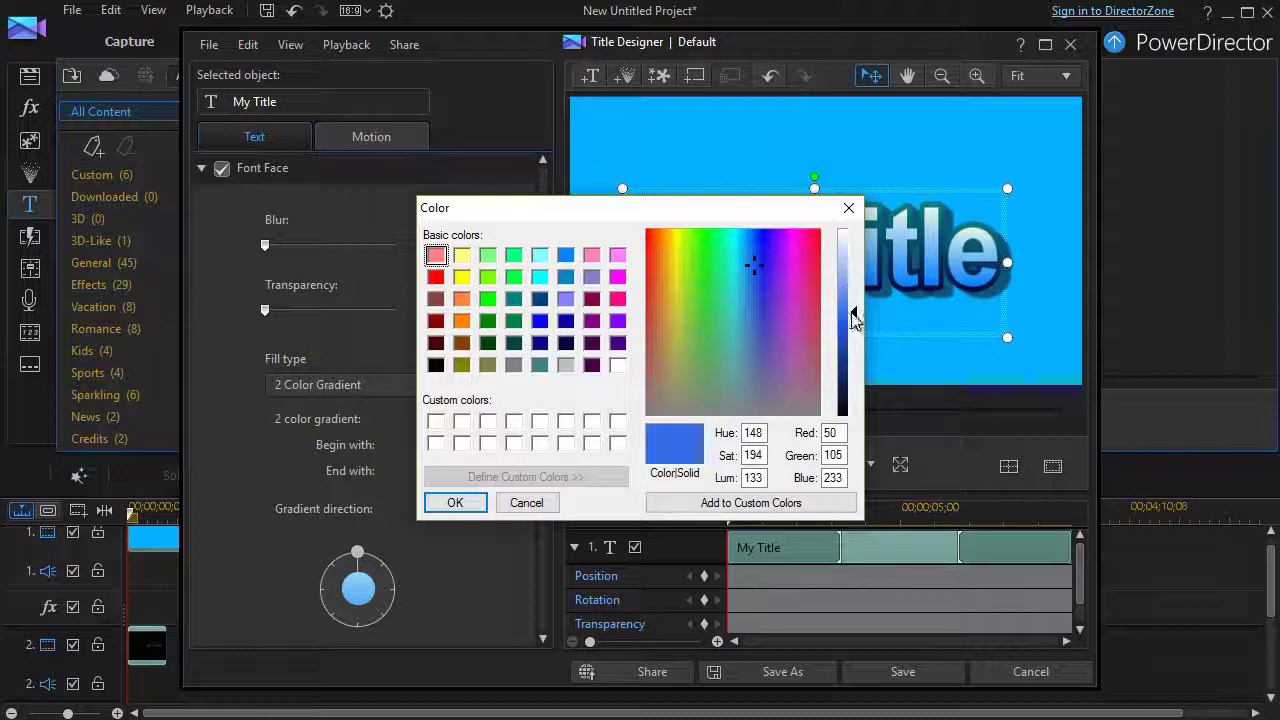
click(455, 503)
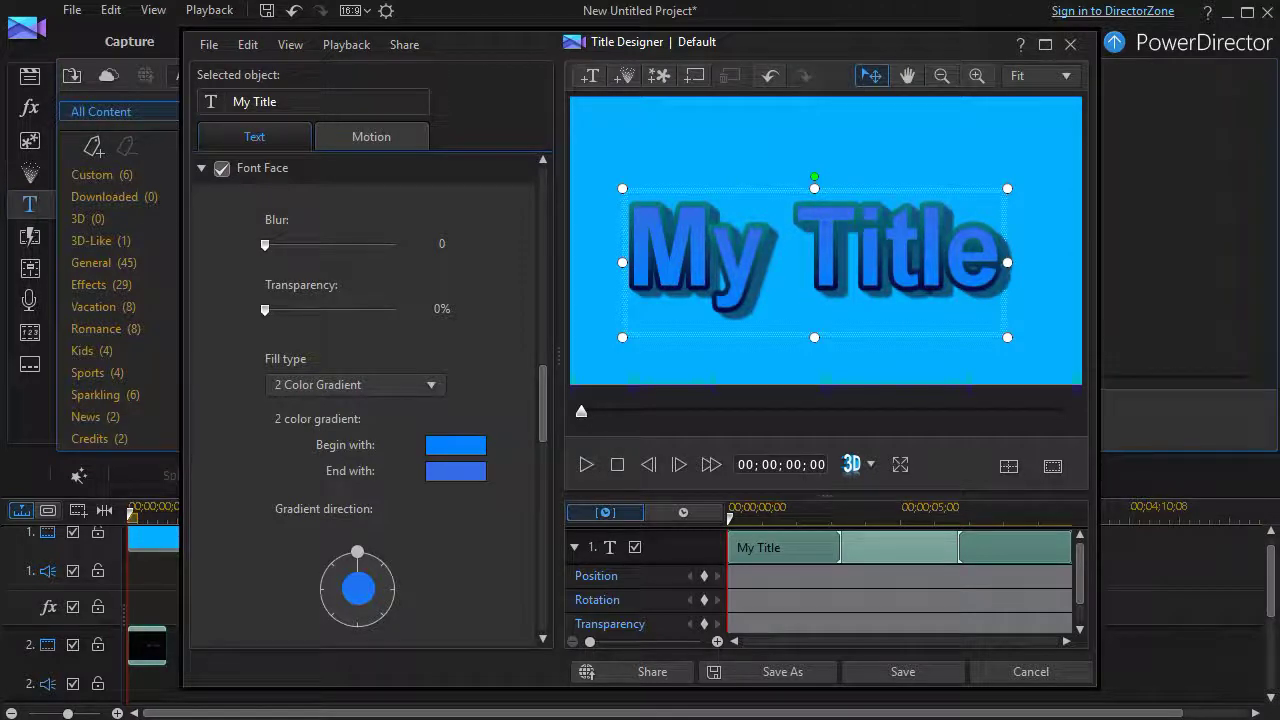
- Set the gradient's start colour to light pink (250,122,211)
click(458, 452)
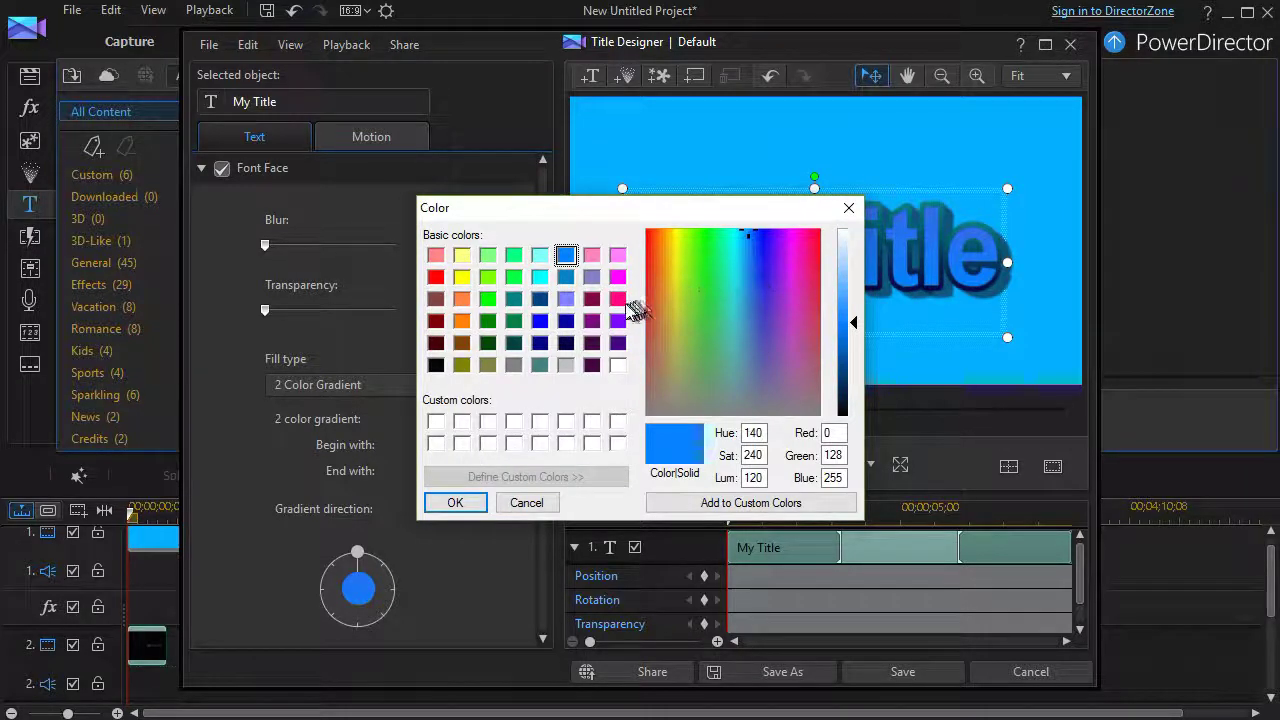
click(801, 245)
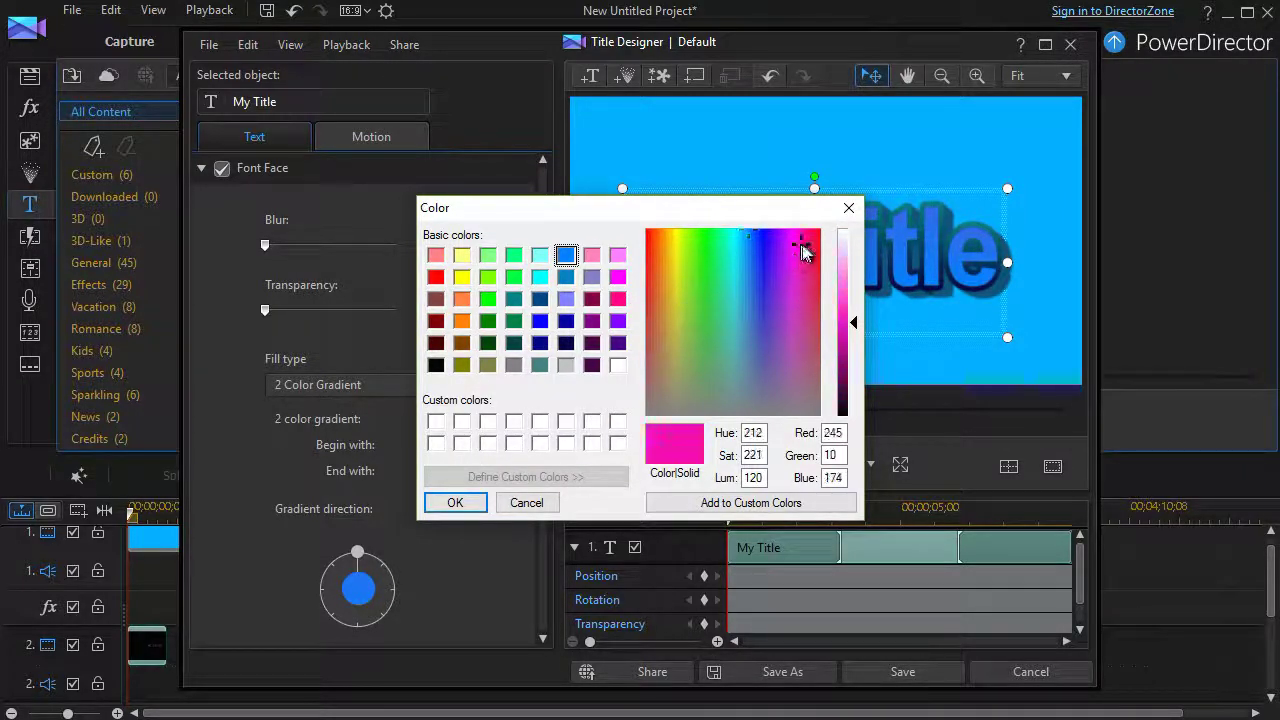
click(845, 282)
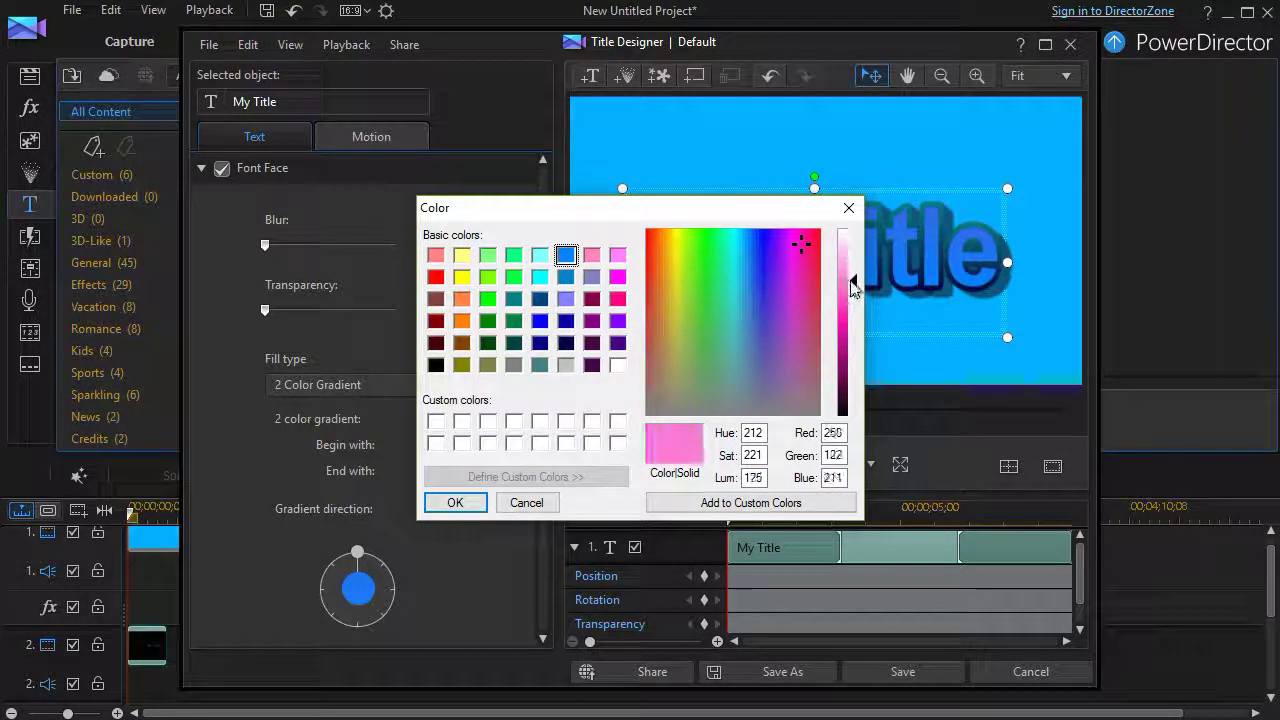
click(458, 503)
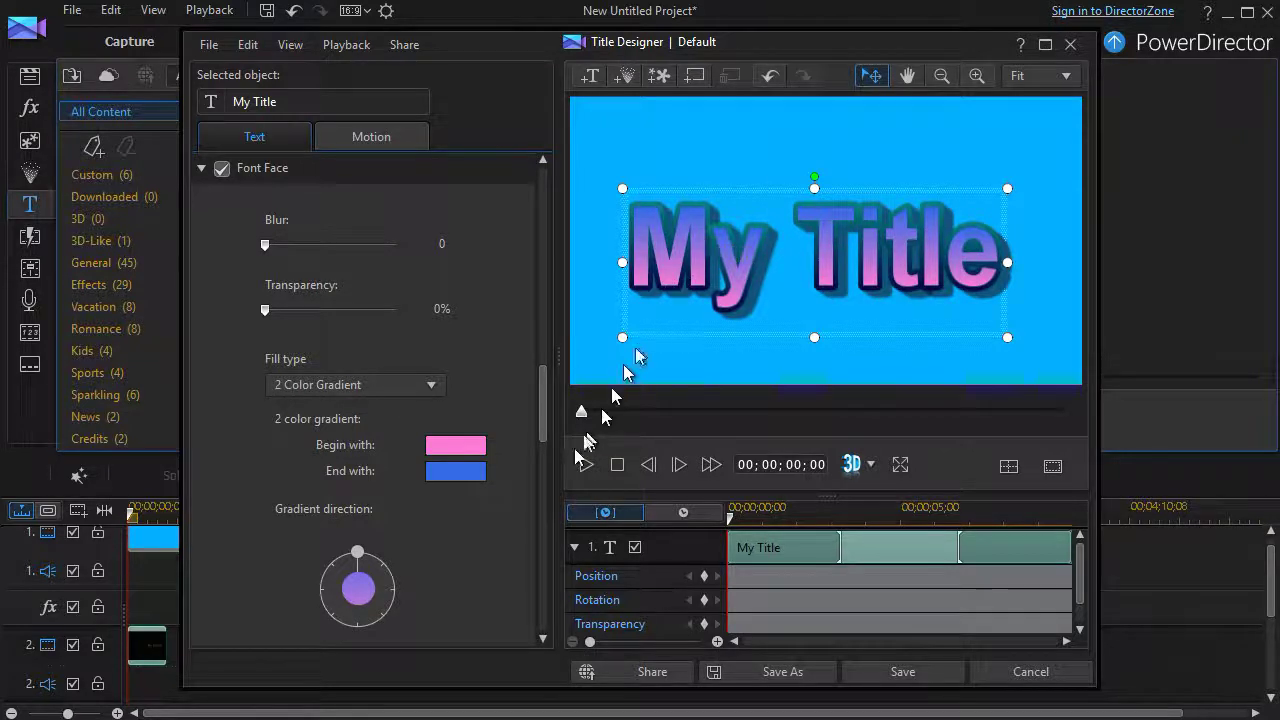
drag(545, 410, 546, 458)
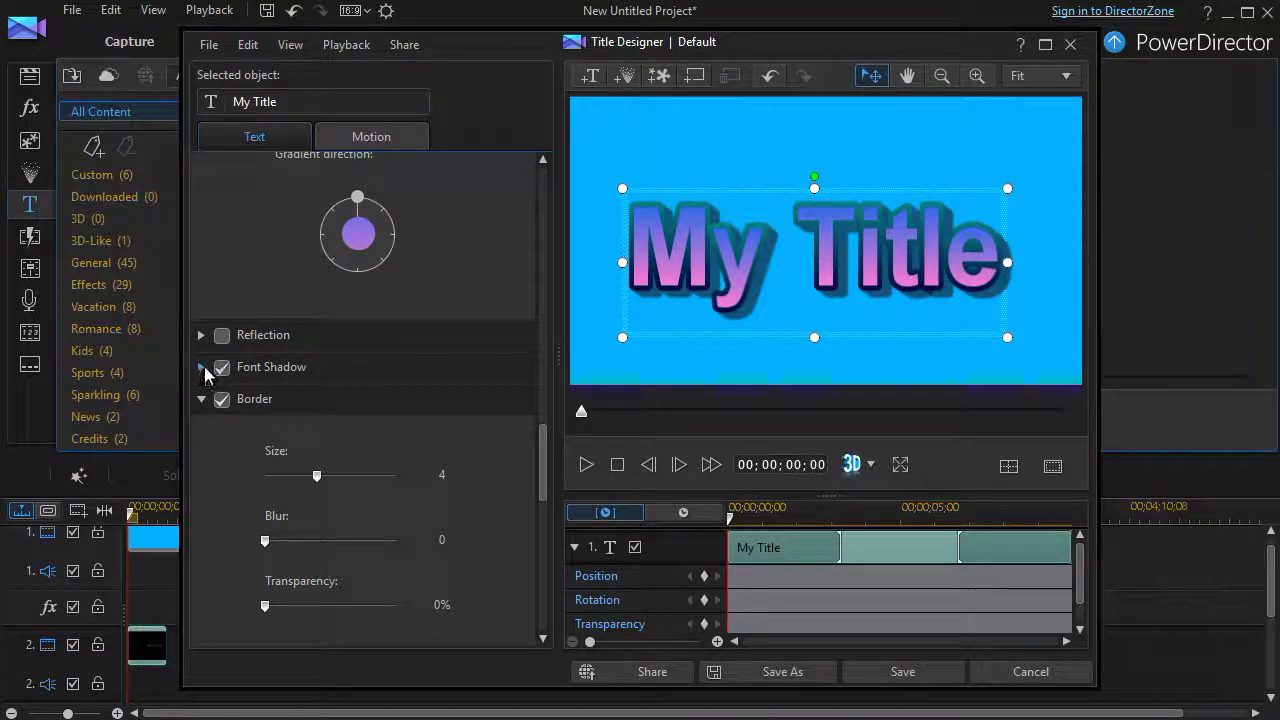
- Set the font shadow to blur 1 and distance 3, falling toward the lower left
click(204, 368)
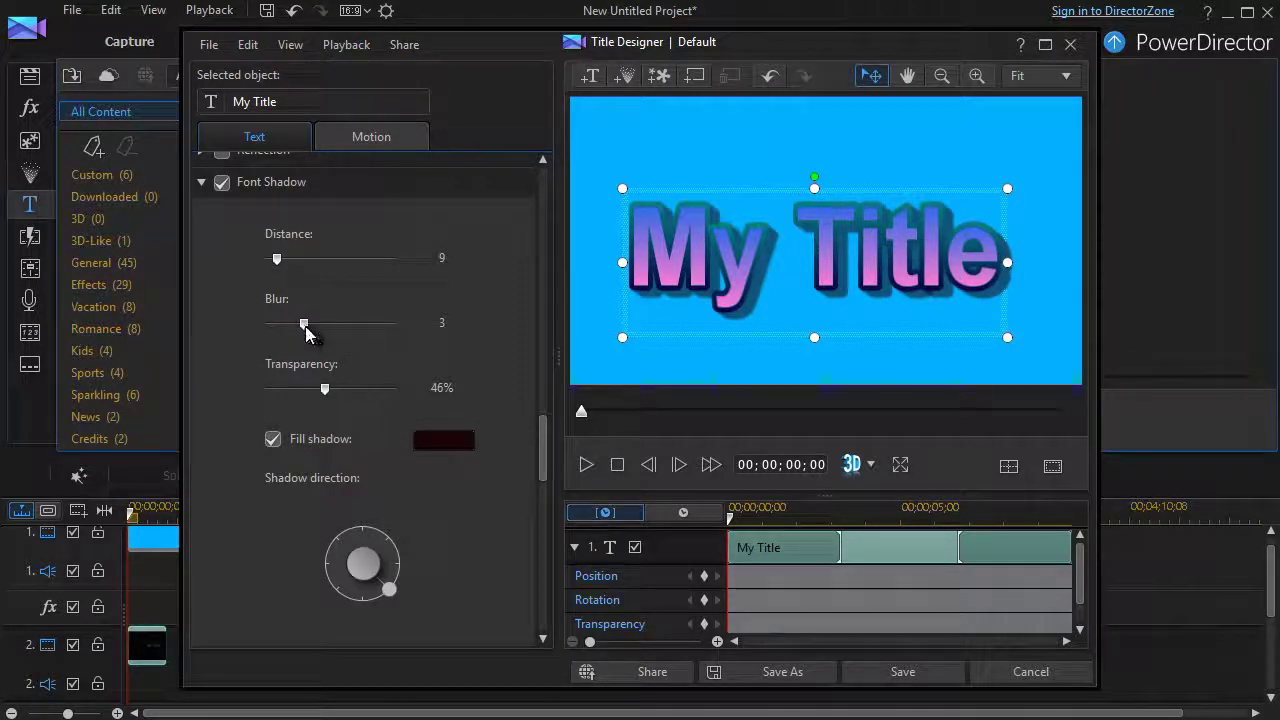
drag(306, 333, 401, 327)
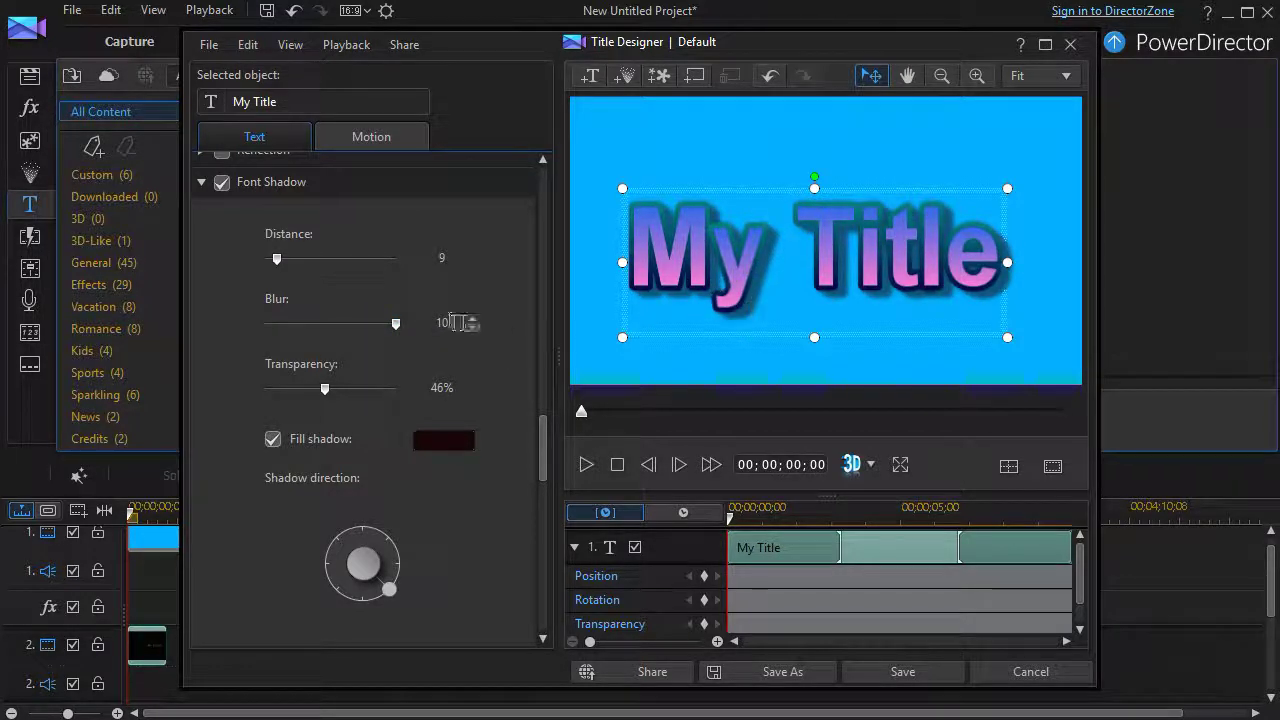
drag(396, 325, 270, 345)
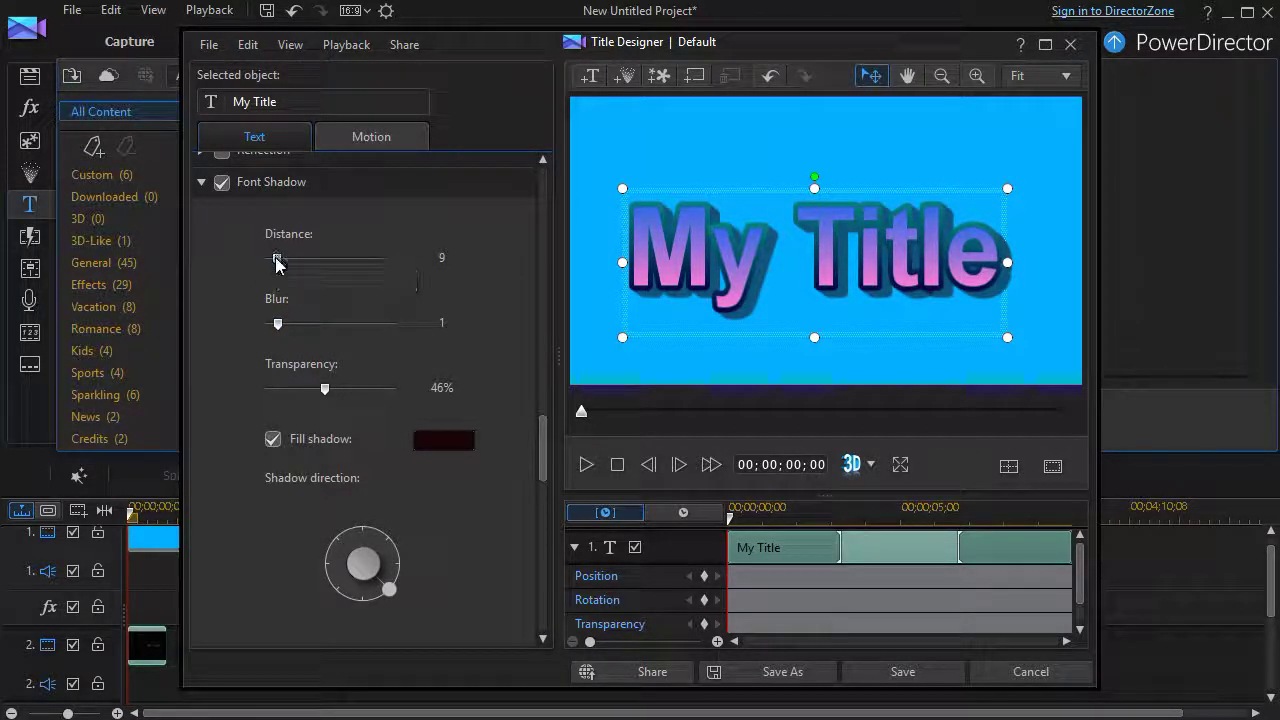
mouse_move(278, 260)
mouse_down()
mouse_move(261, 259)
mouse_move(332, 253)
mouse_move(280, 249)
mouse_move(257, 266)
mouse_move(266, 257)
mouse_move(266, 274)
mouse_up()
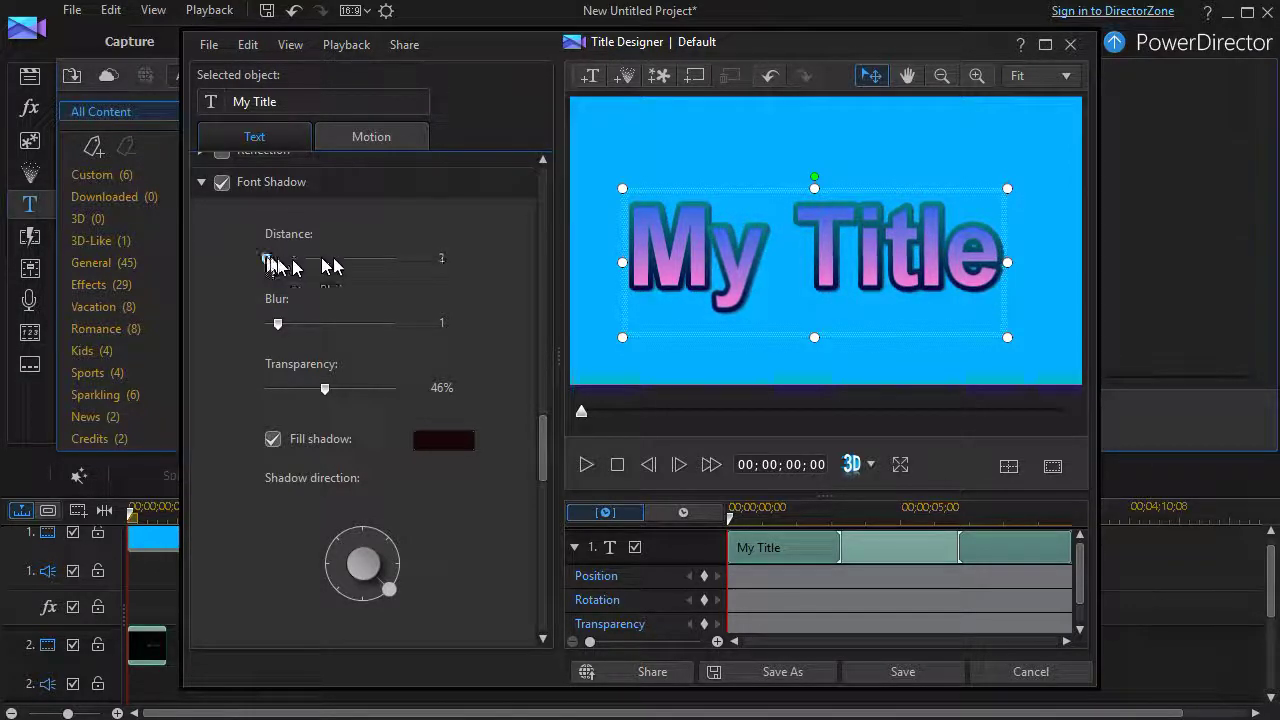
click(472, 254)
click(473, 256)
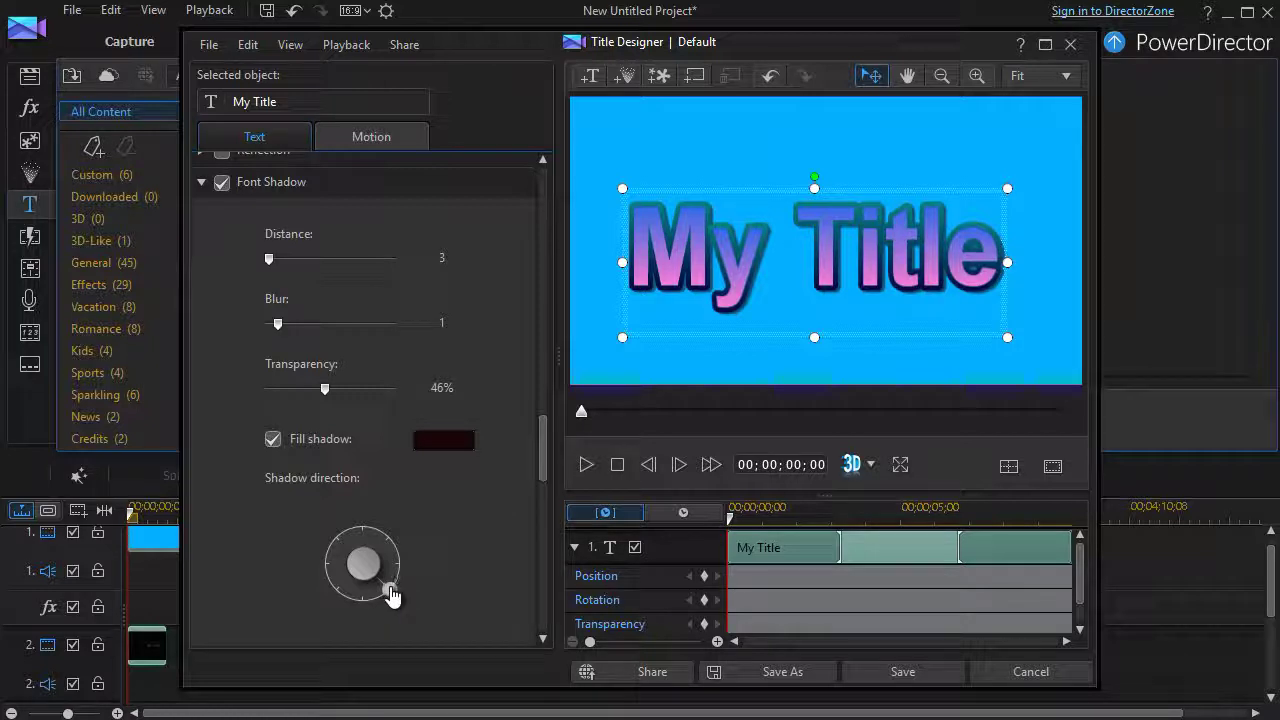
drag(390, 595, 322, 621)
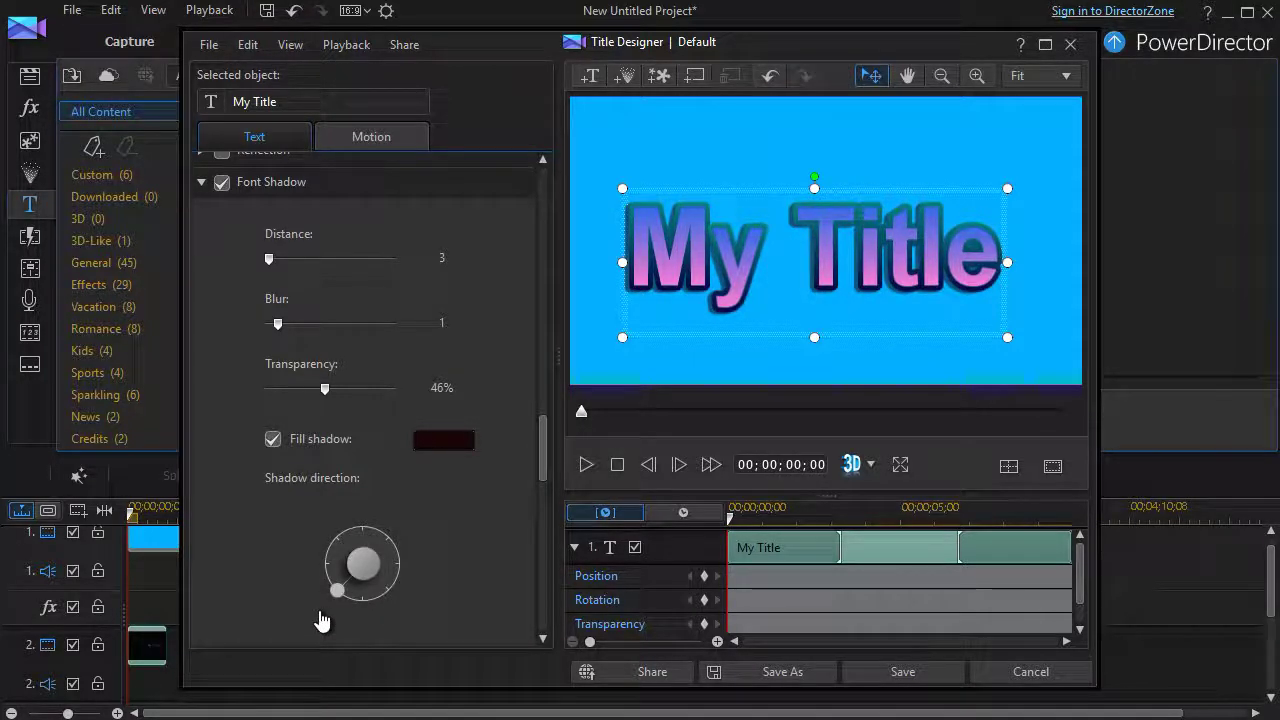
scroll(473, 571, down, 2)
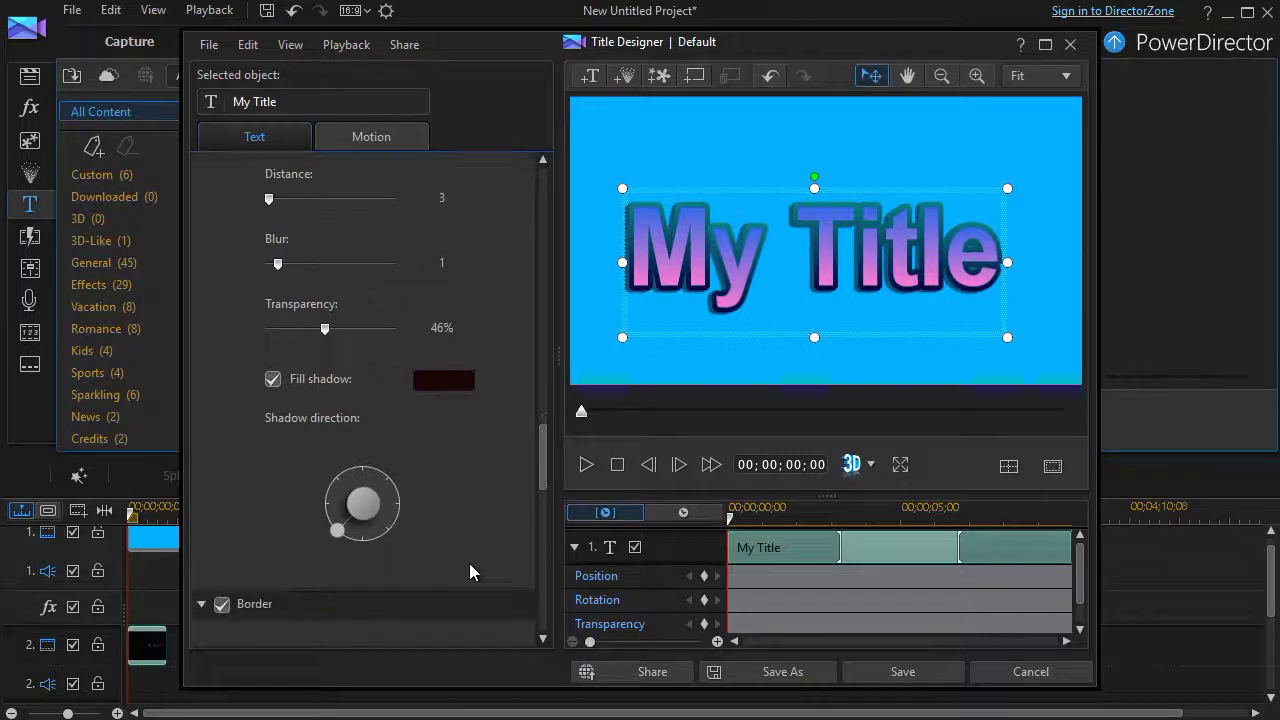
- Give the border a white start colour and thin it to size 2
click(201, 605)
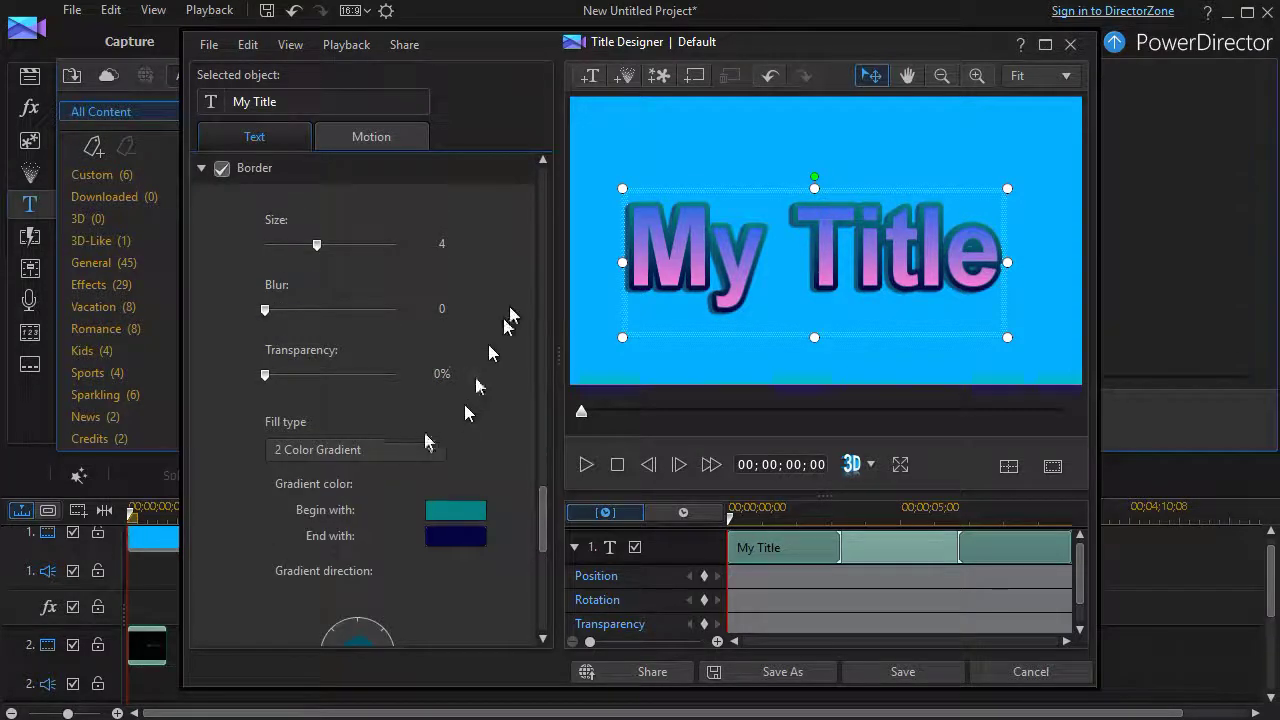
mouse_move(543, 514)
mouse_down()
mouse_move(542, 465)
mouse_move(543, 505)
mouse_move(560, 515)
mouse_up()
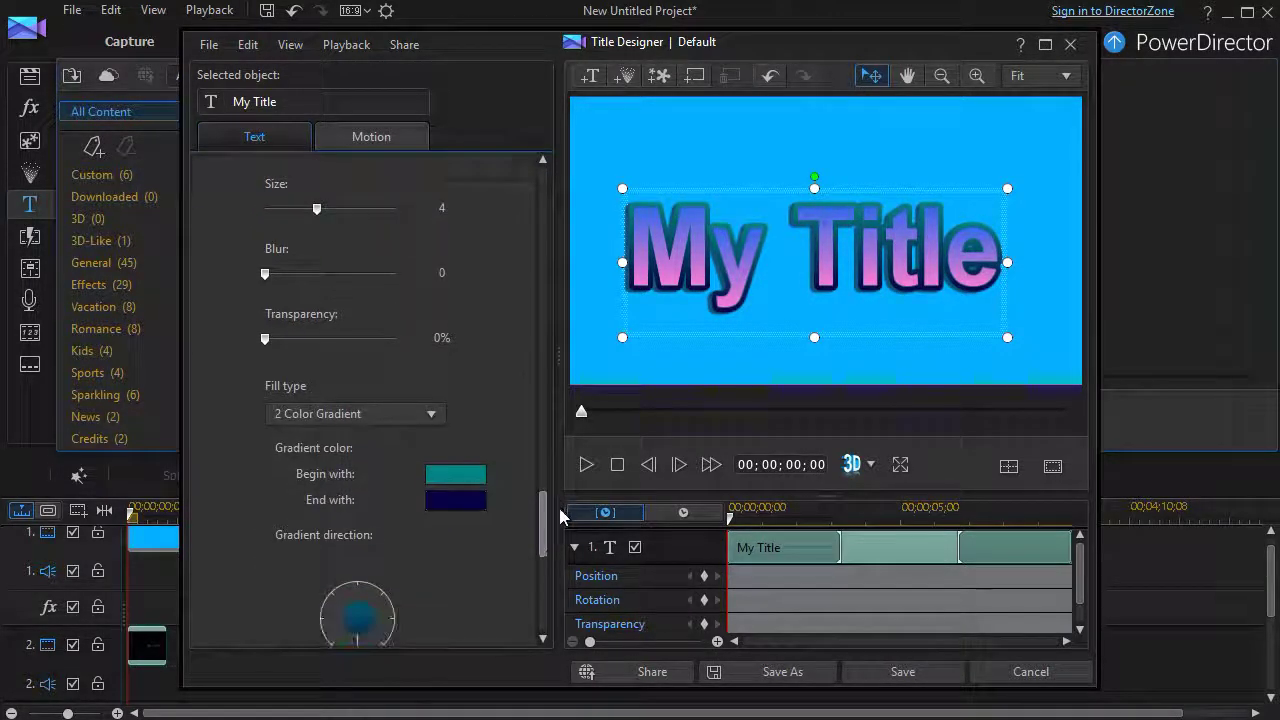
click(467, 480)
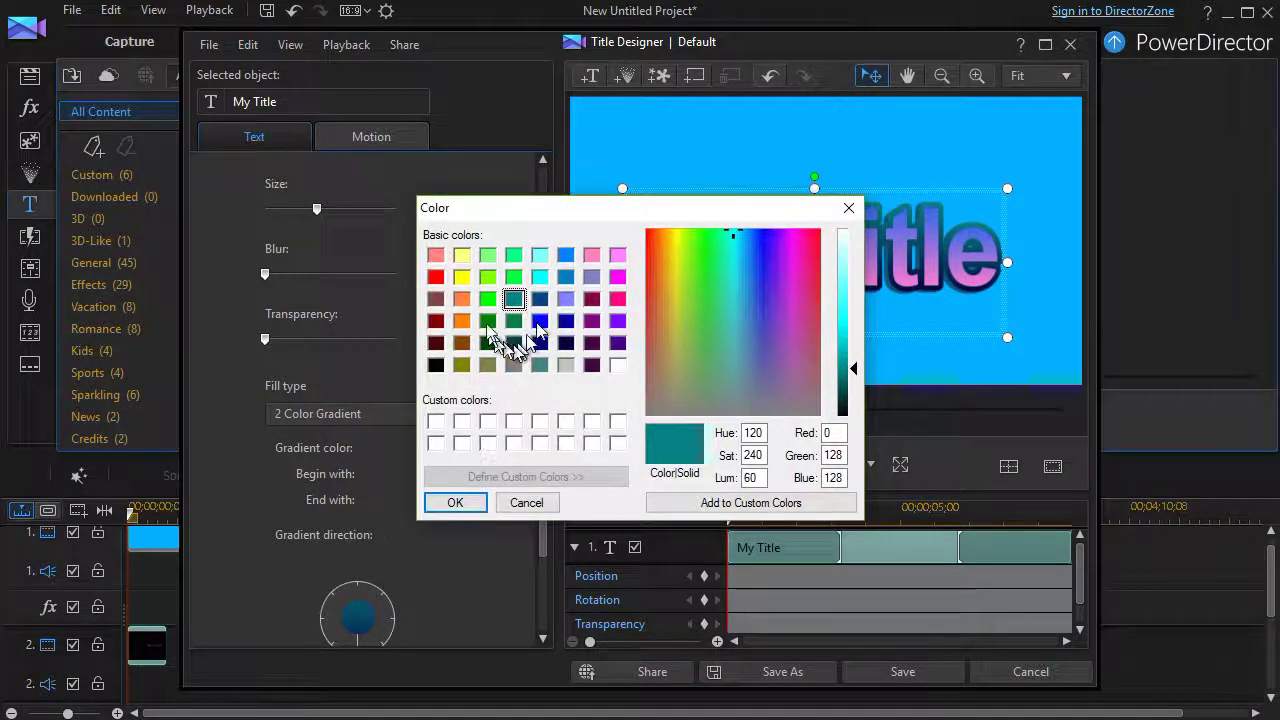
click(618, 365)
click(455, 502)
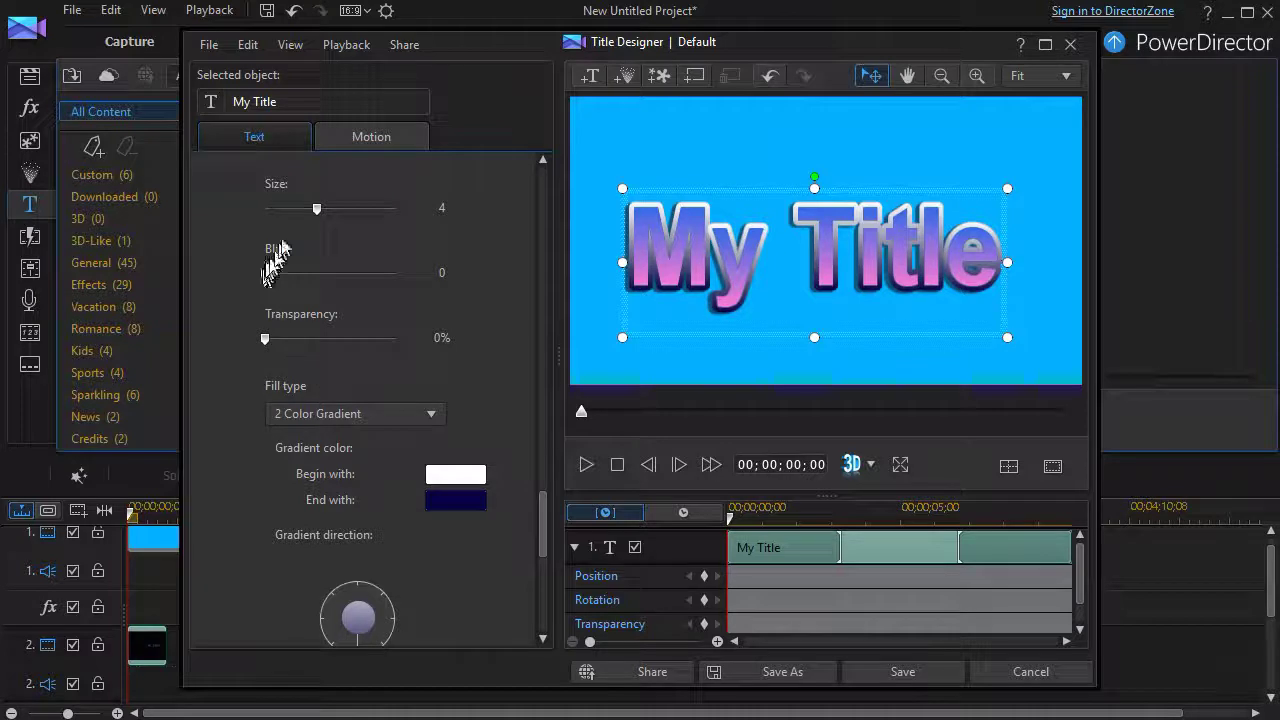
drag(312, 213, 281, 220)
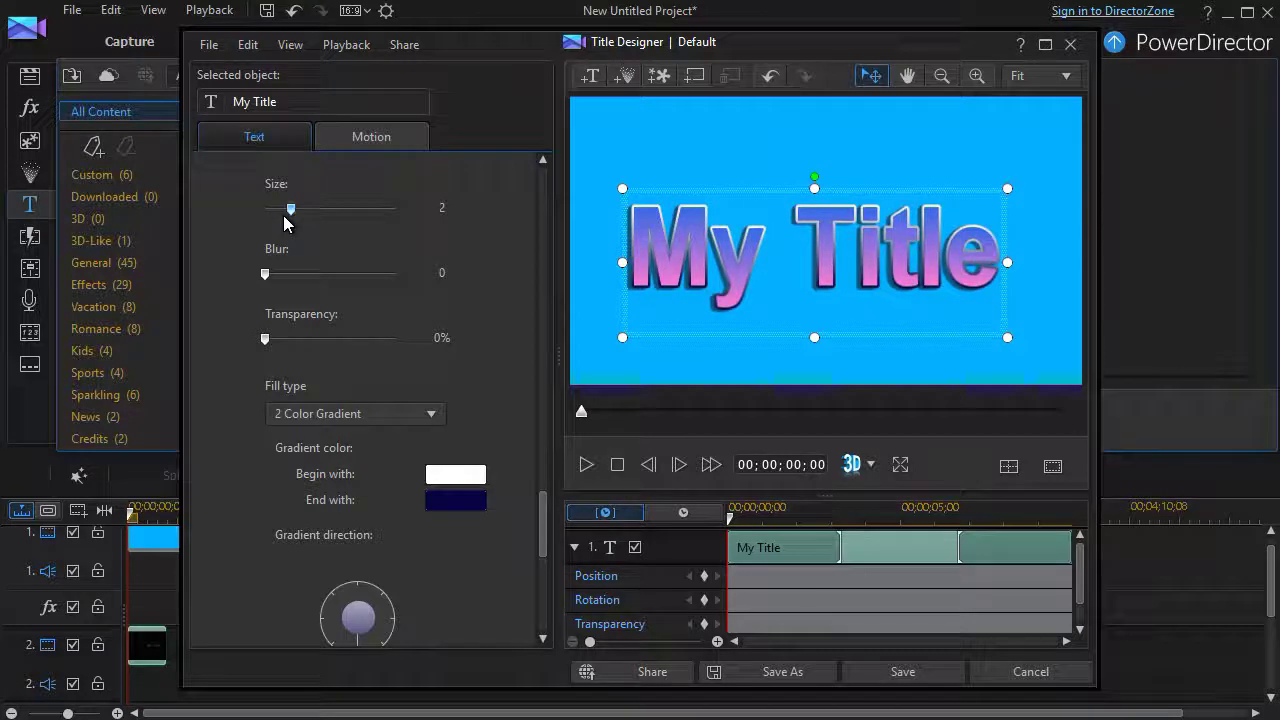
- Set the border's end colour to mid grey (136,136,136)
click(476, 500)
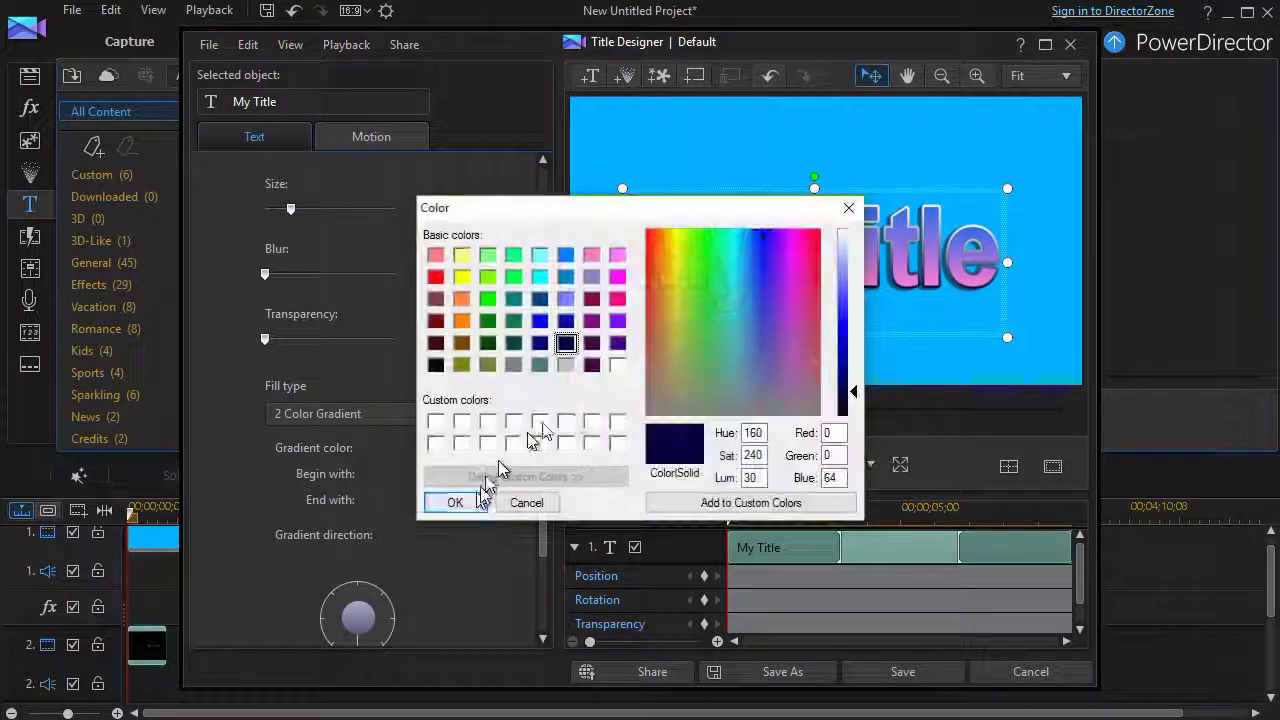
click(618, 366)
click(848, 320)
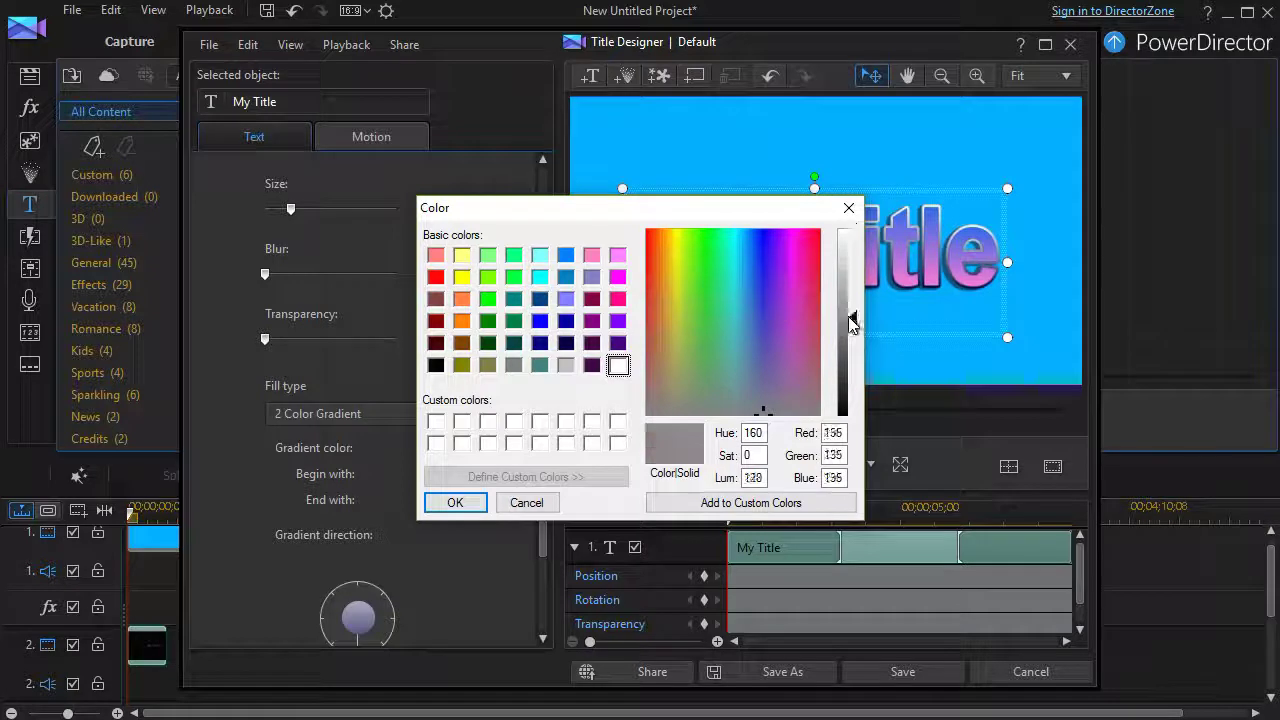
click(455, 502)
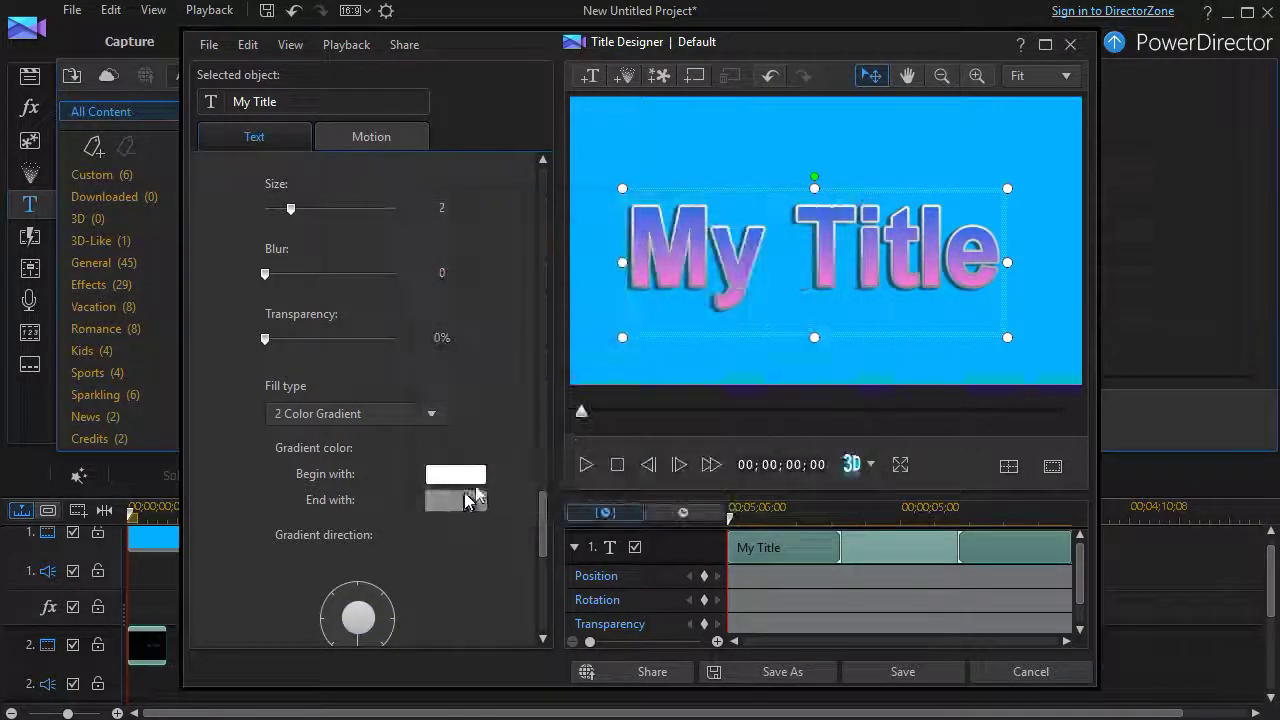
- Make the border a uniform black, thicken it, and set 40% transparency
click(436, 416)
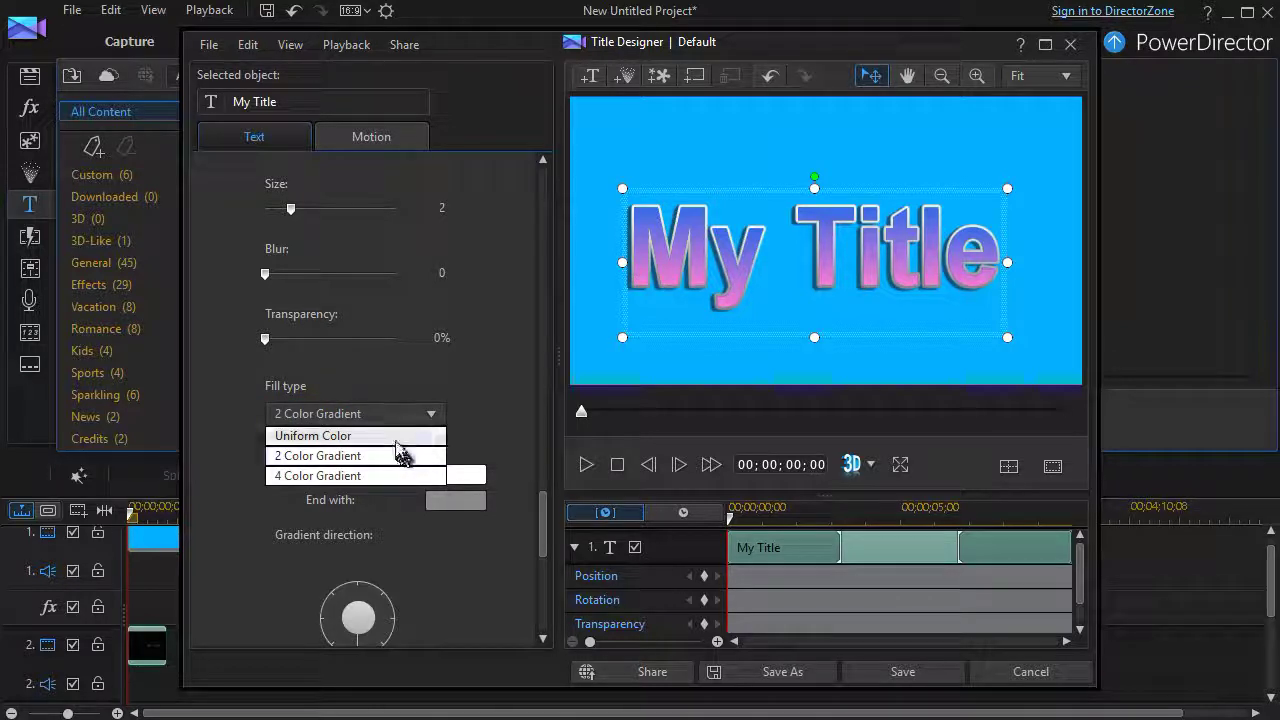
click(402, 436)
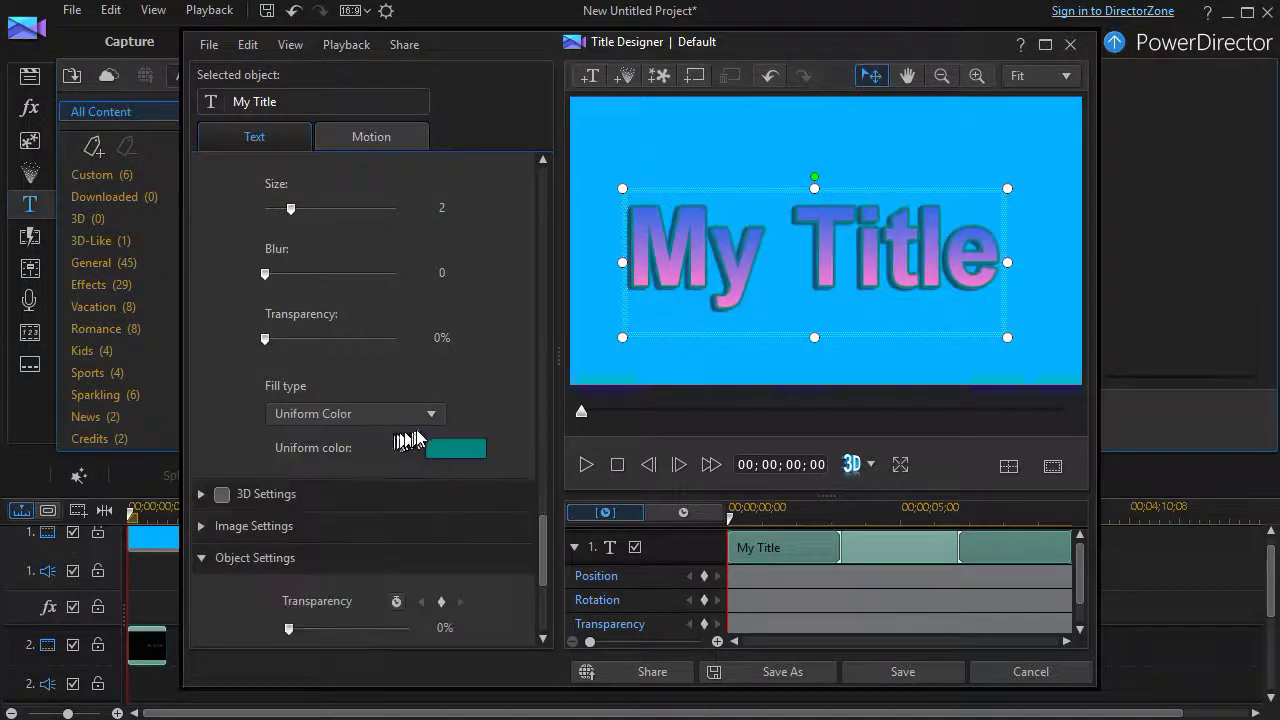
click(468, 448)
click(436, 364)
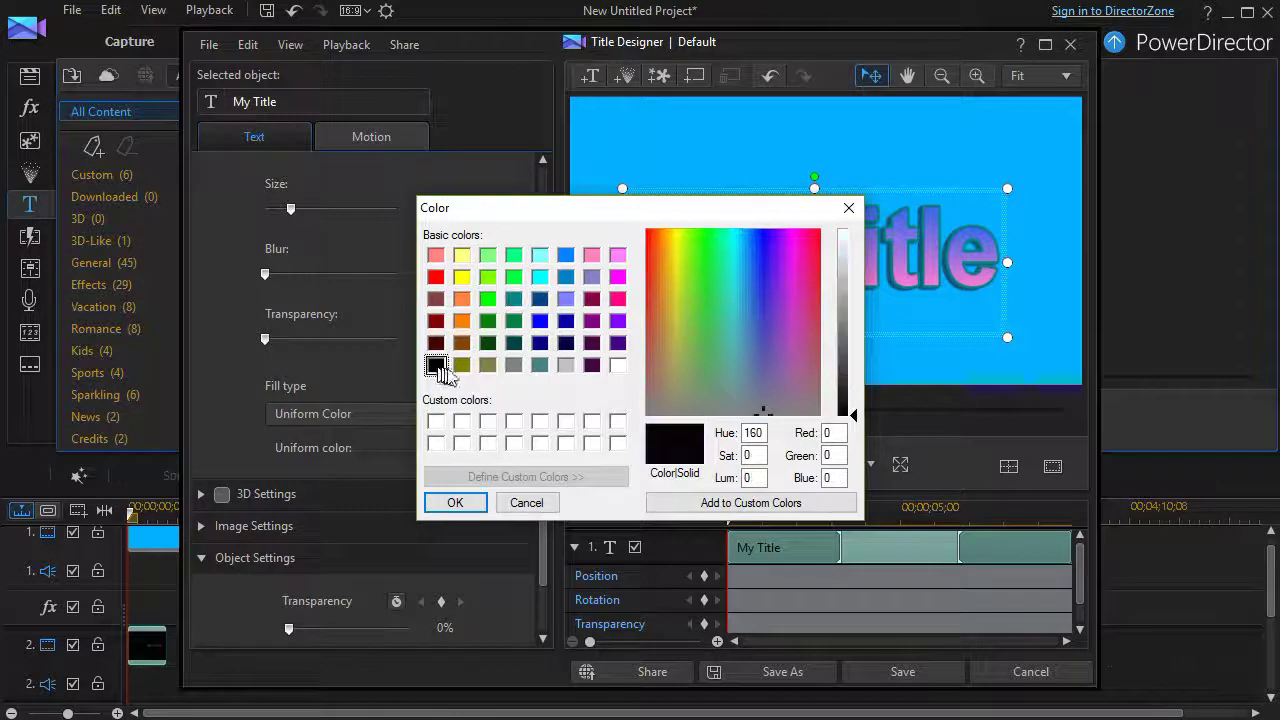
click(473, 503)
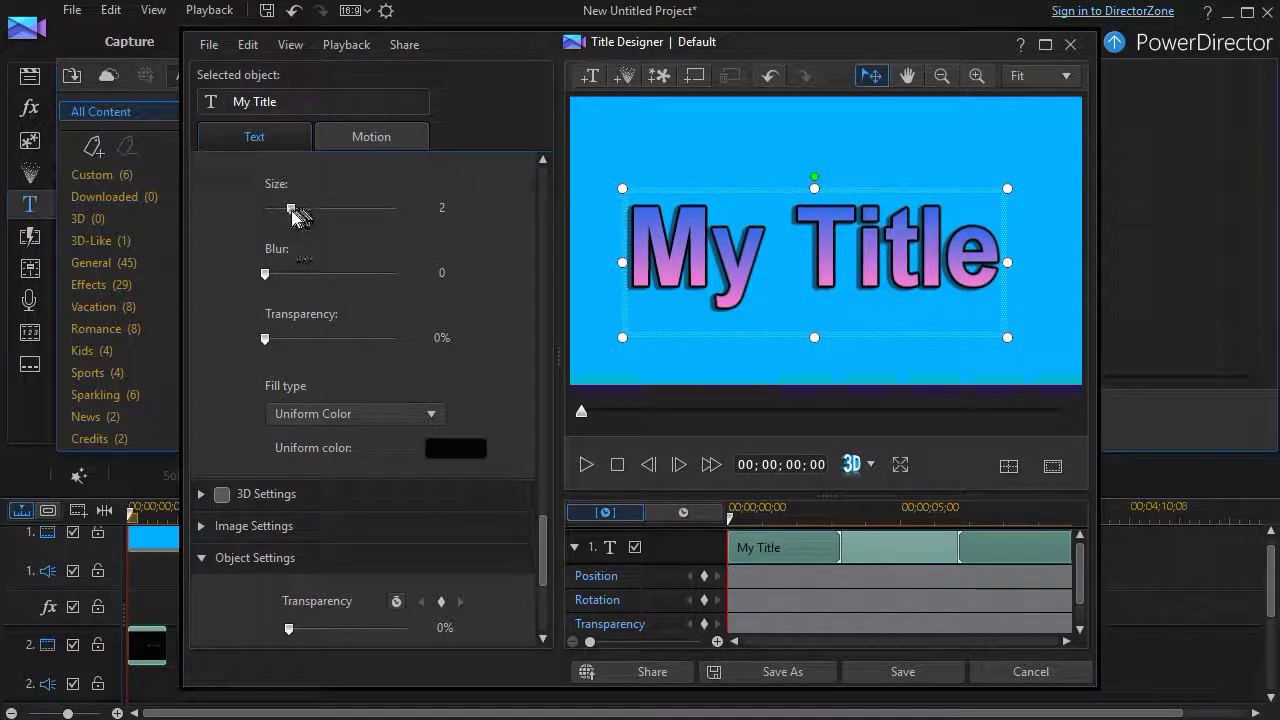
drag(291, 208, 296, 236)
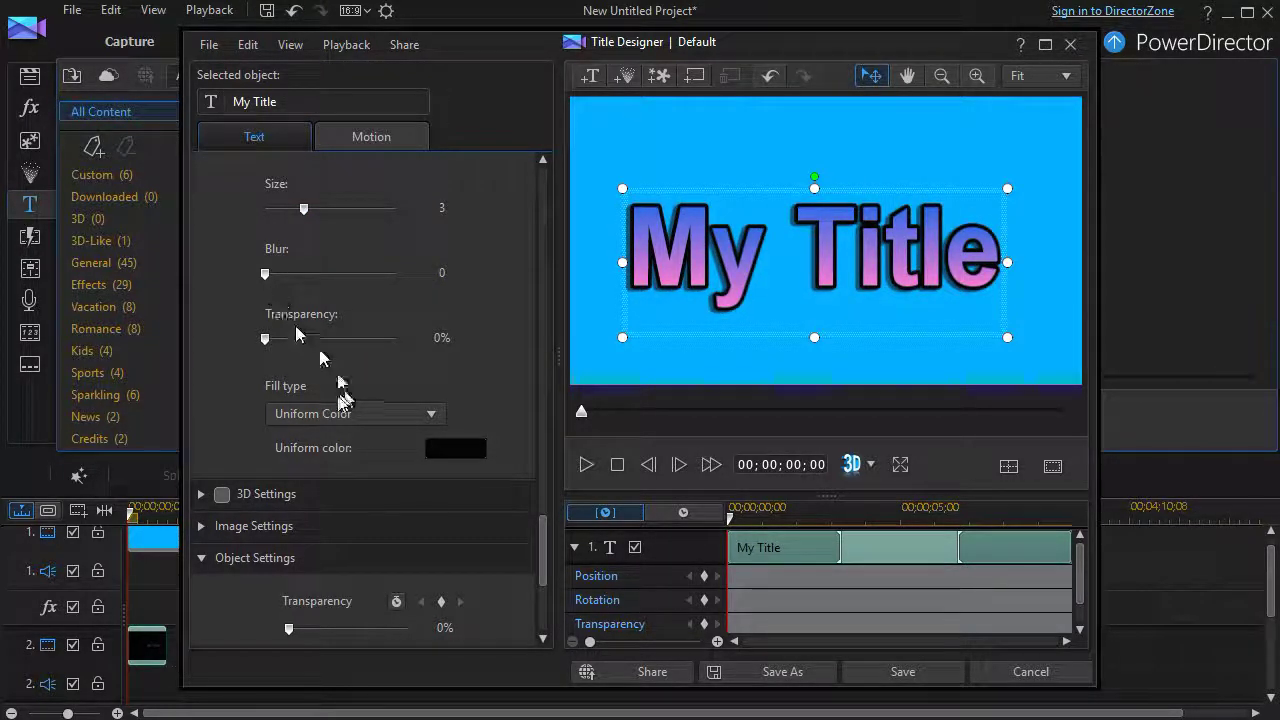
drag(266, 338, 316, 350)
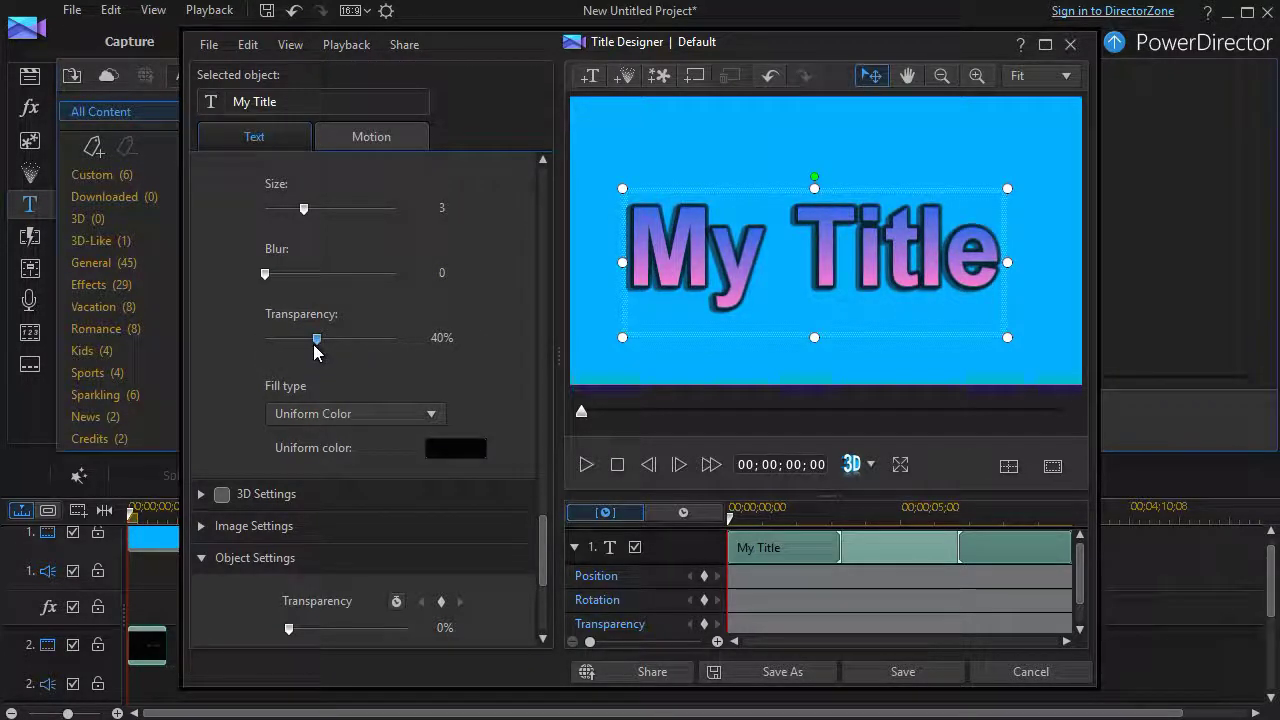
drag(313, 343, 317, 342)
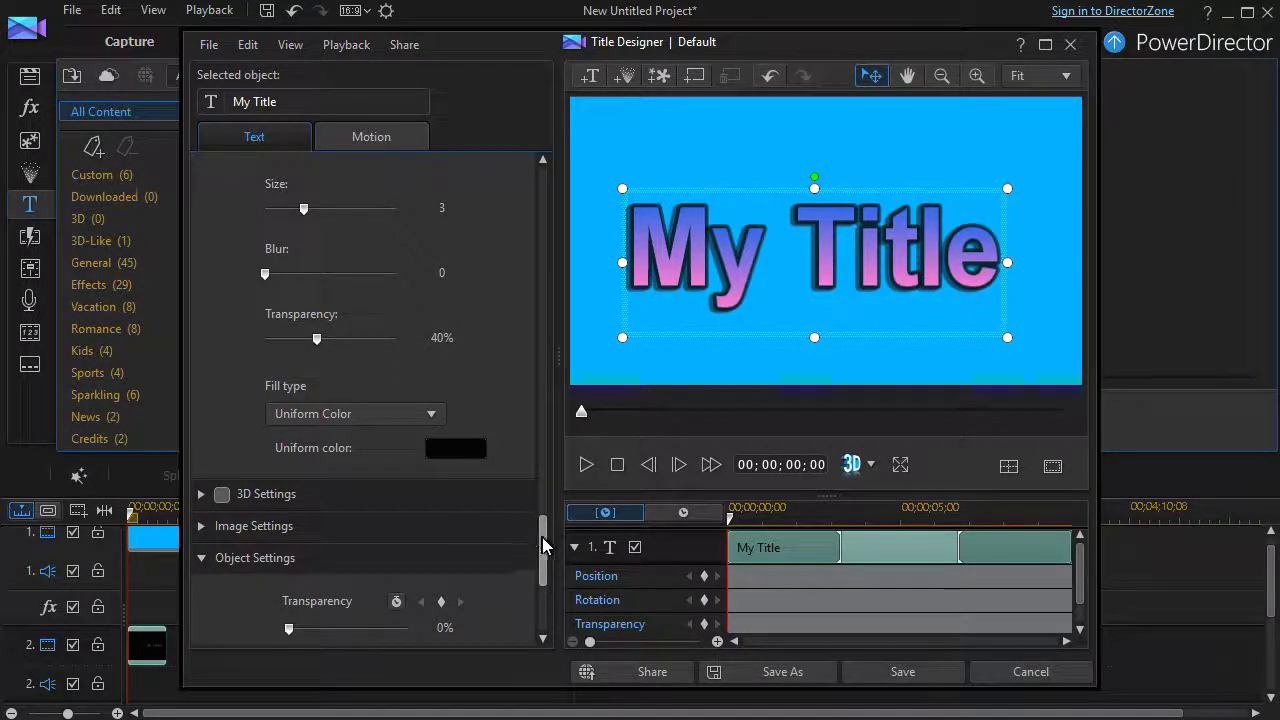
drag(543, 545, 539, 248)
- Apply the yellow italic 'Aa' character preset, revealing its 4 Color Gradient font fill
click(249, 272)
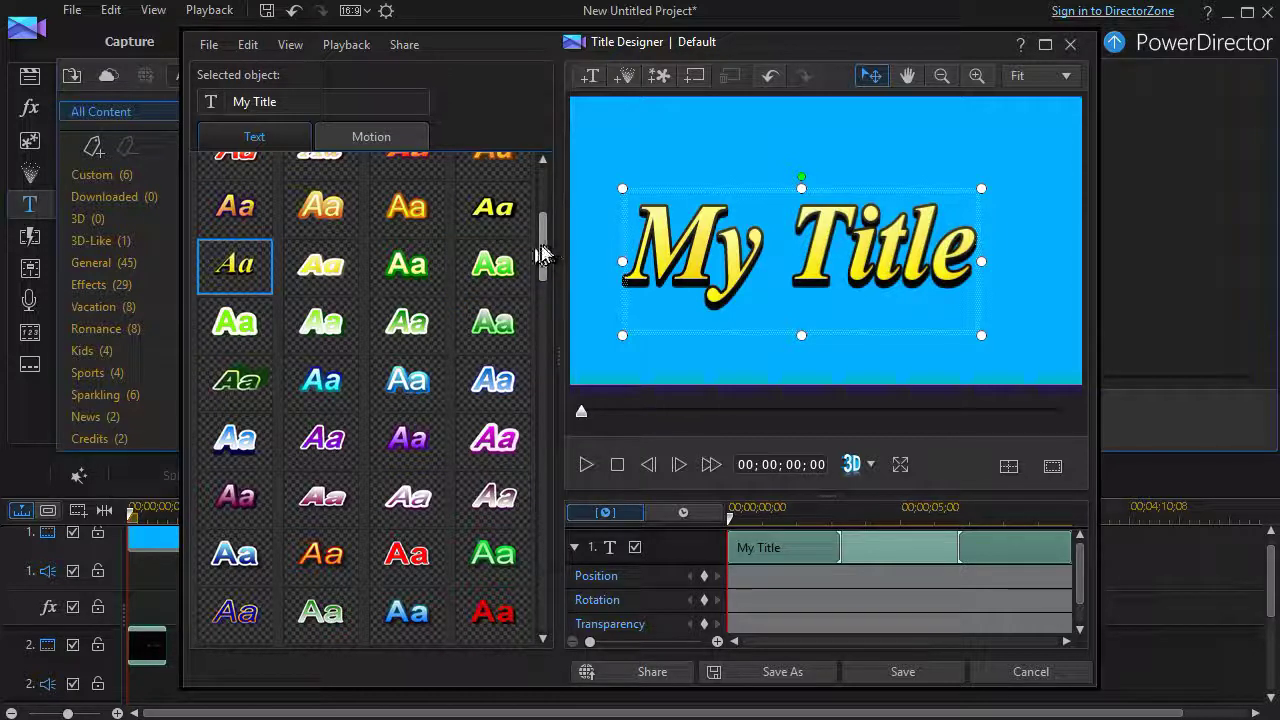
drag(541, 255, 563, 340)
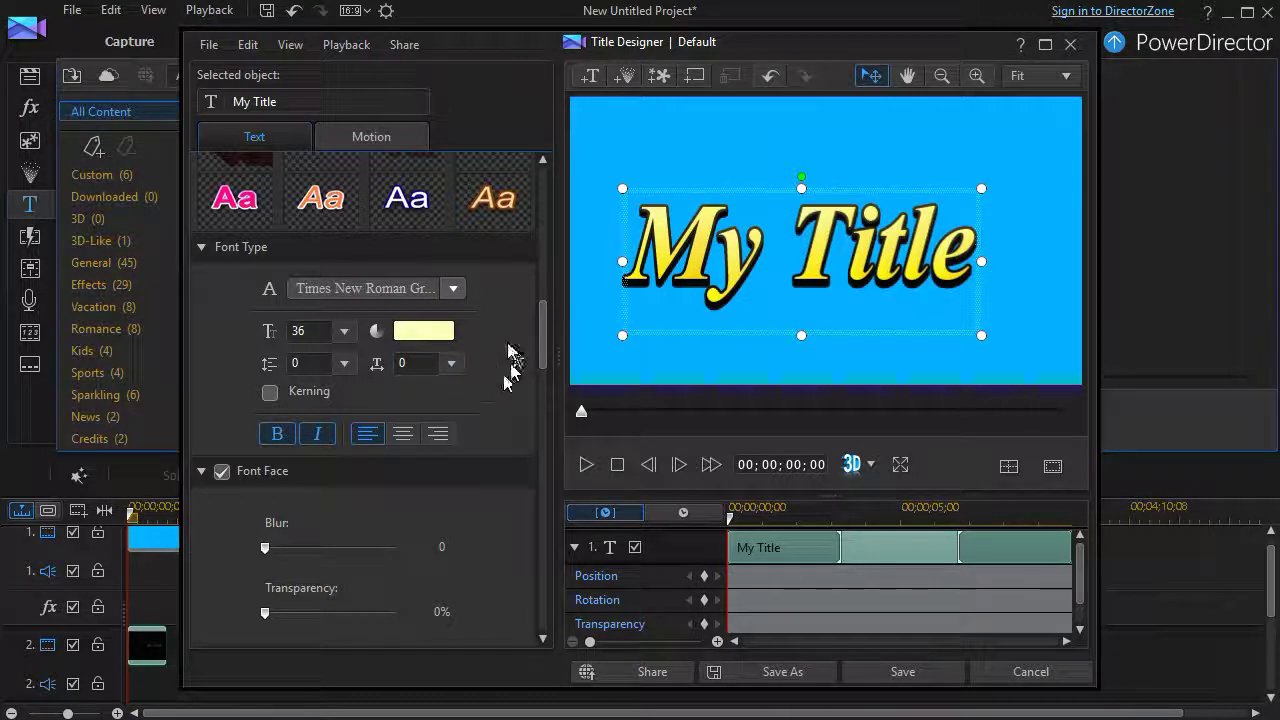
scroll(537, 347, down, 1)
scroll(540, 355, down, 5)
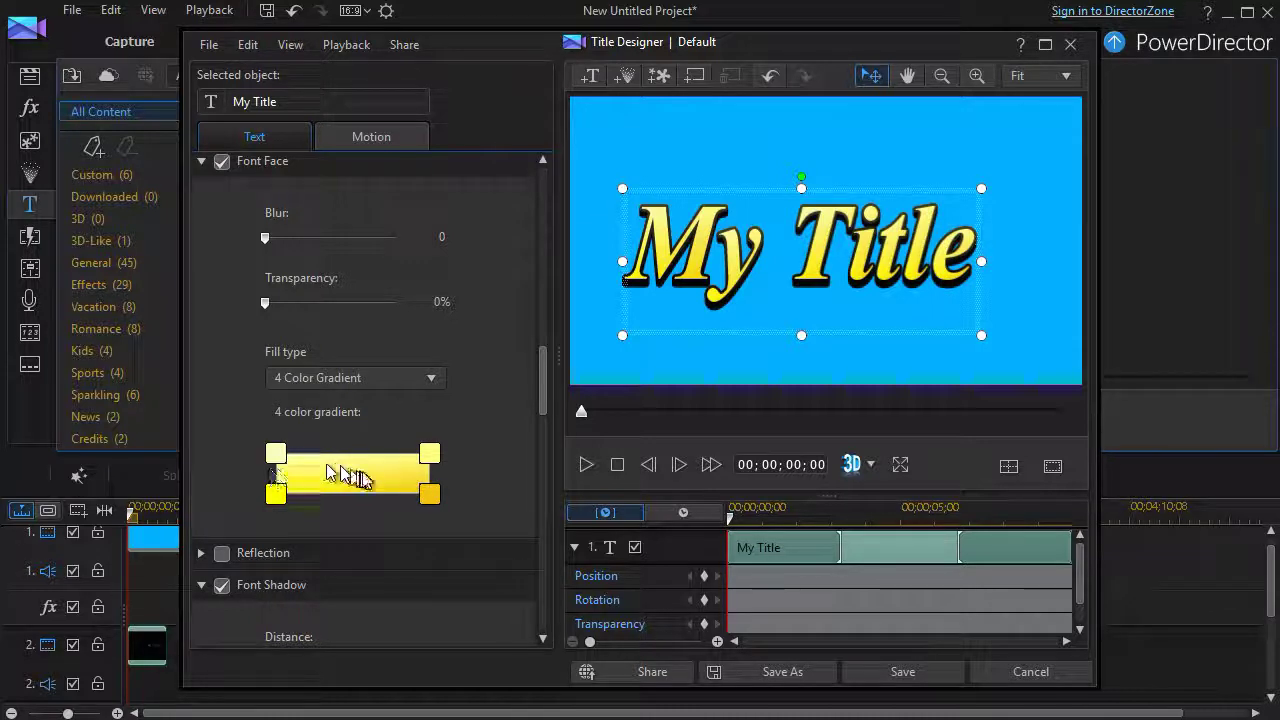
- Set the gradient's lower-left corner to olive (147,147,0) and upper-right to pale yellow (255,255,217)
click(275, 496)
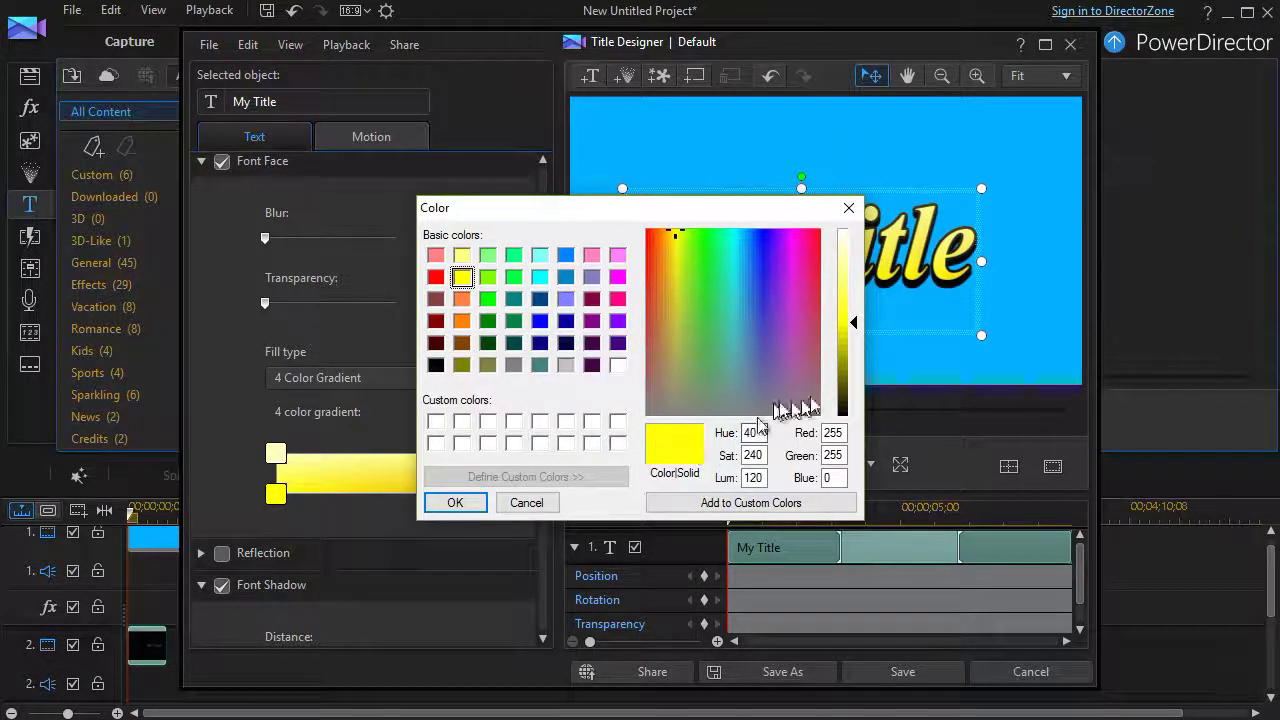
click(847, 369)
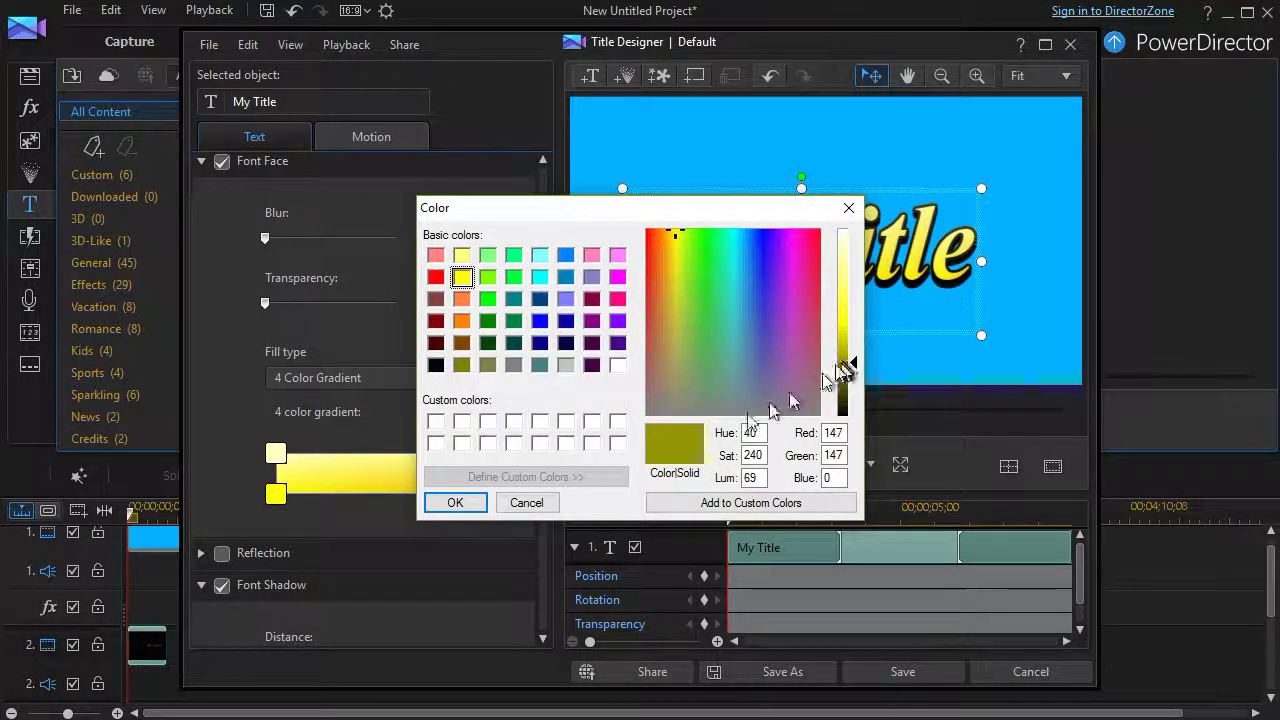
click(458, 505)
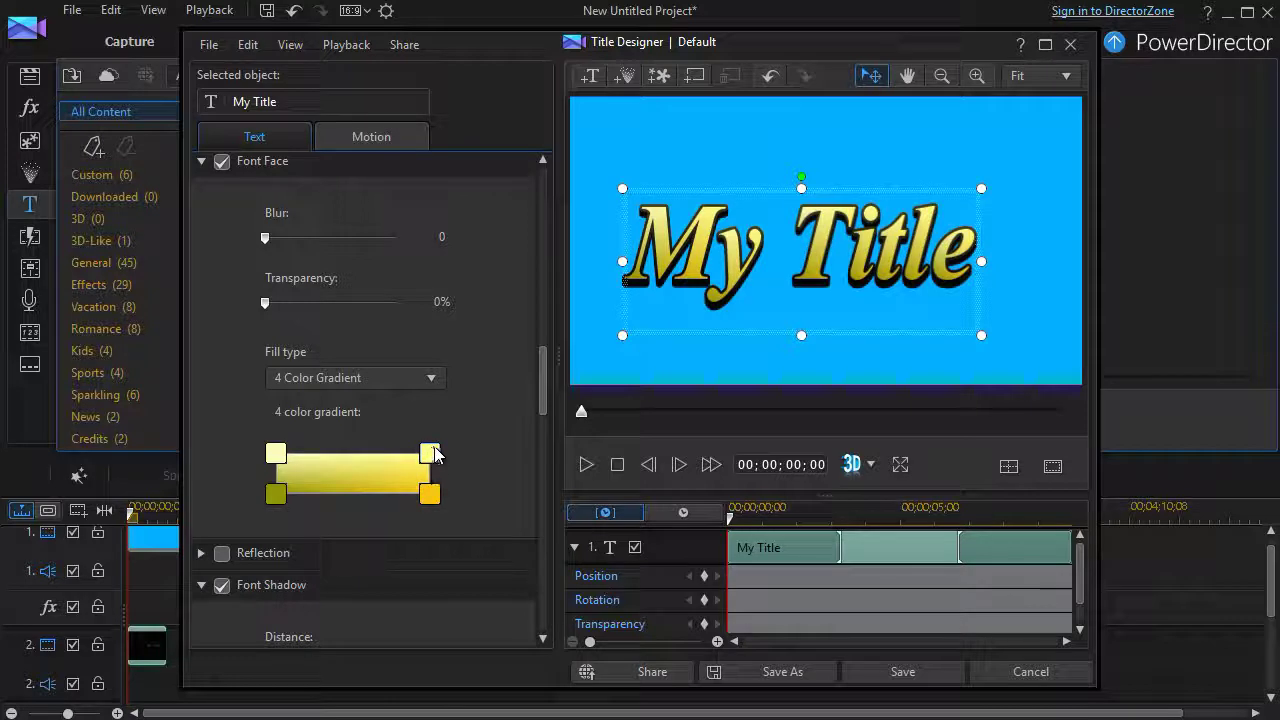
click(435, 456)
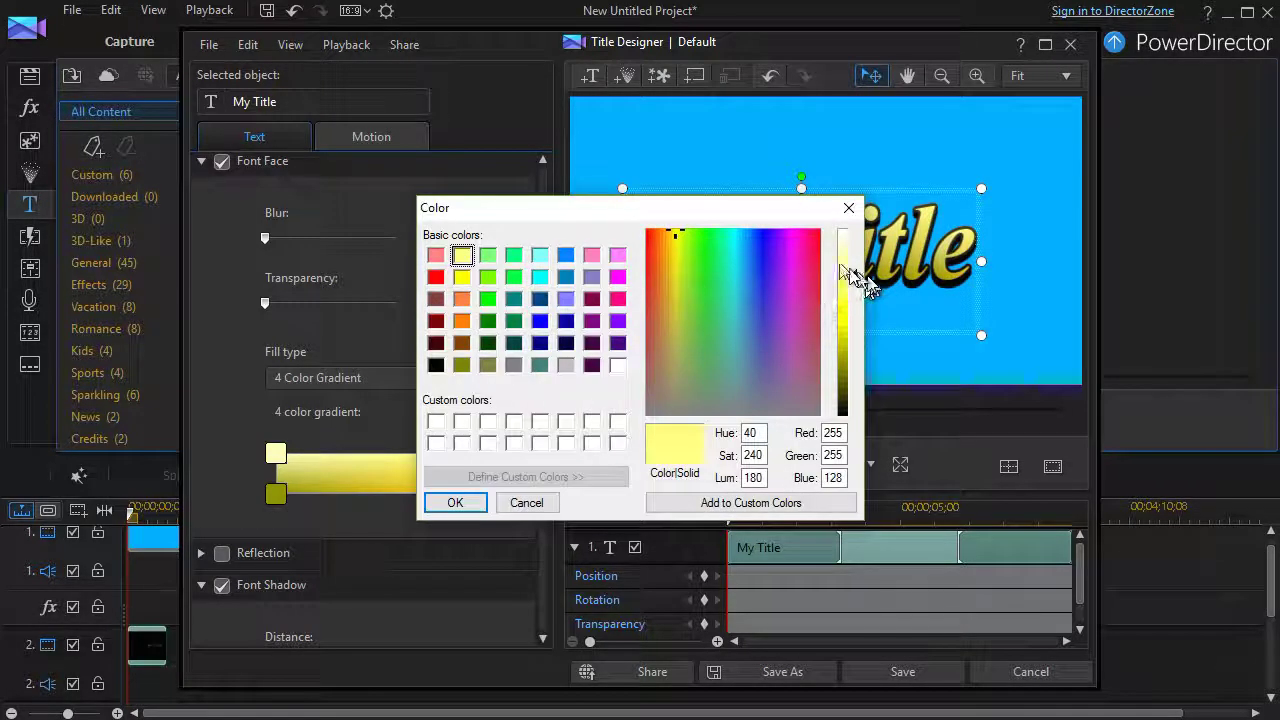
click(455, 502)
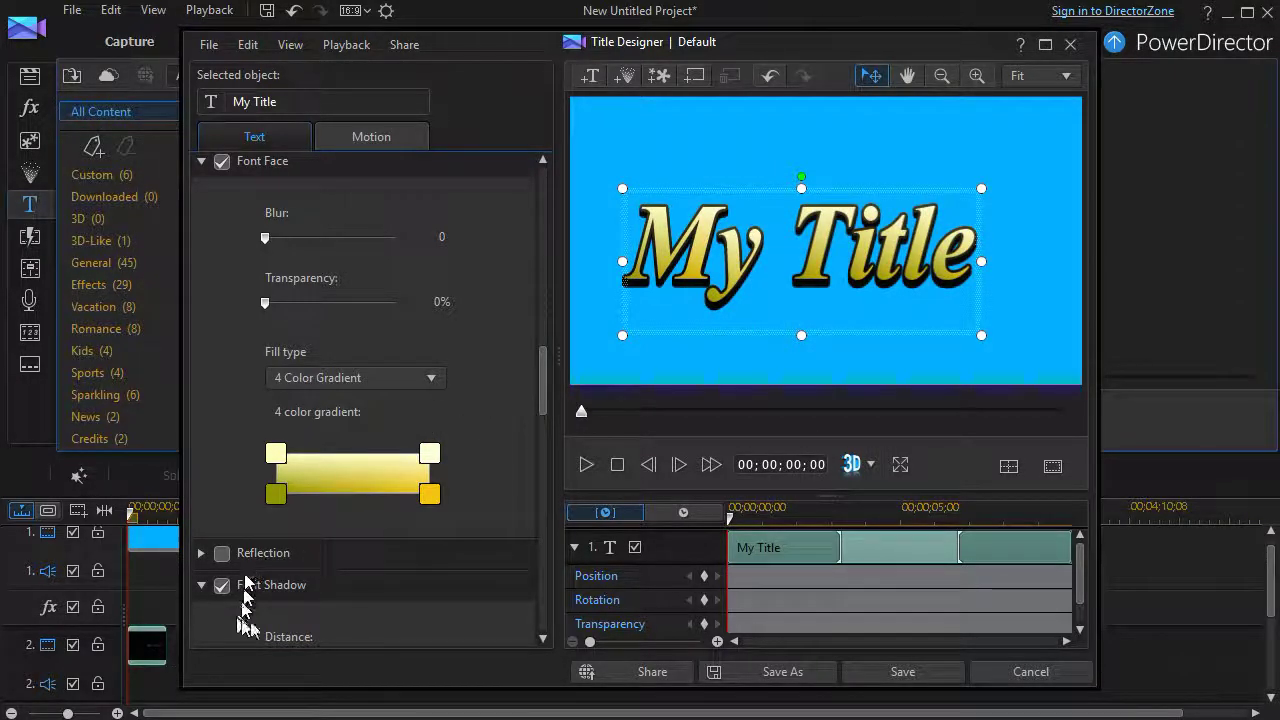
- Colour the title's shadow dark purple and reduce its distance from 5 to 2
drag(543, 400, 545, 438)
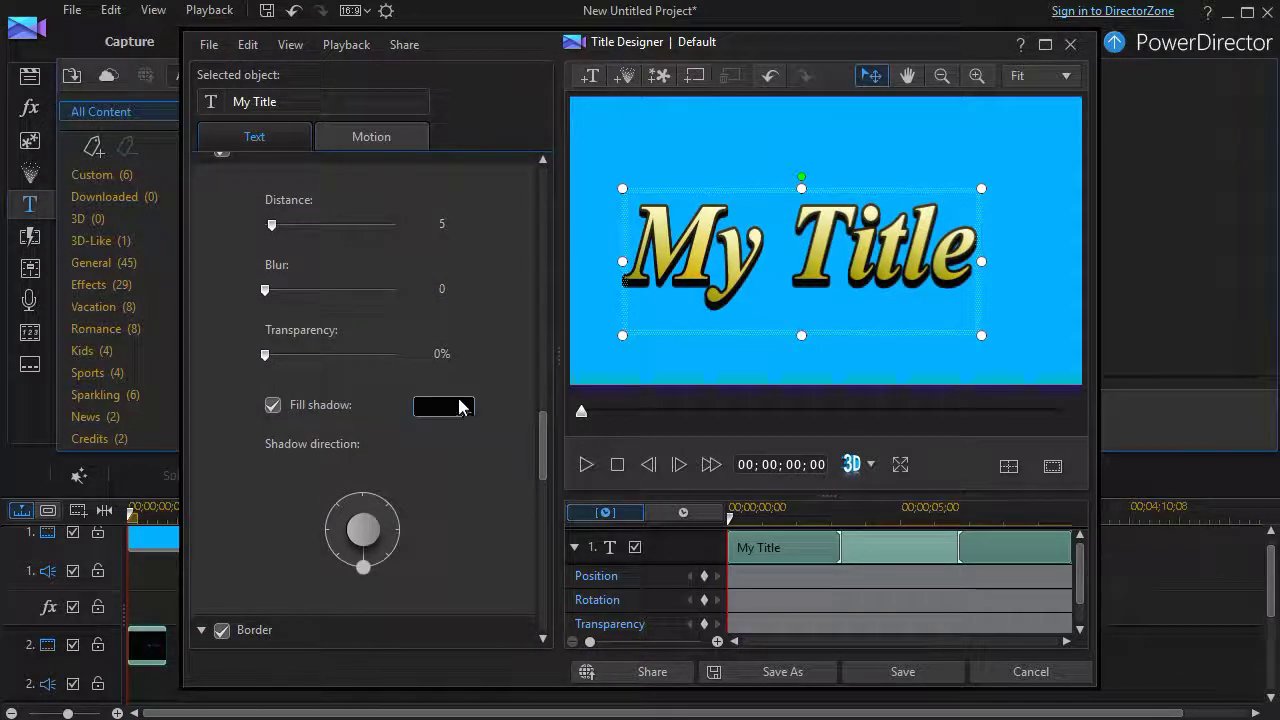
click(459, 414)
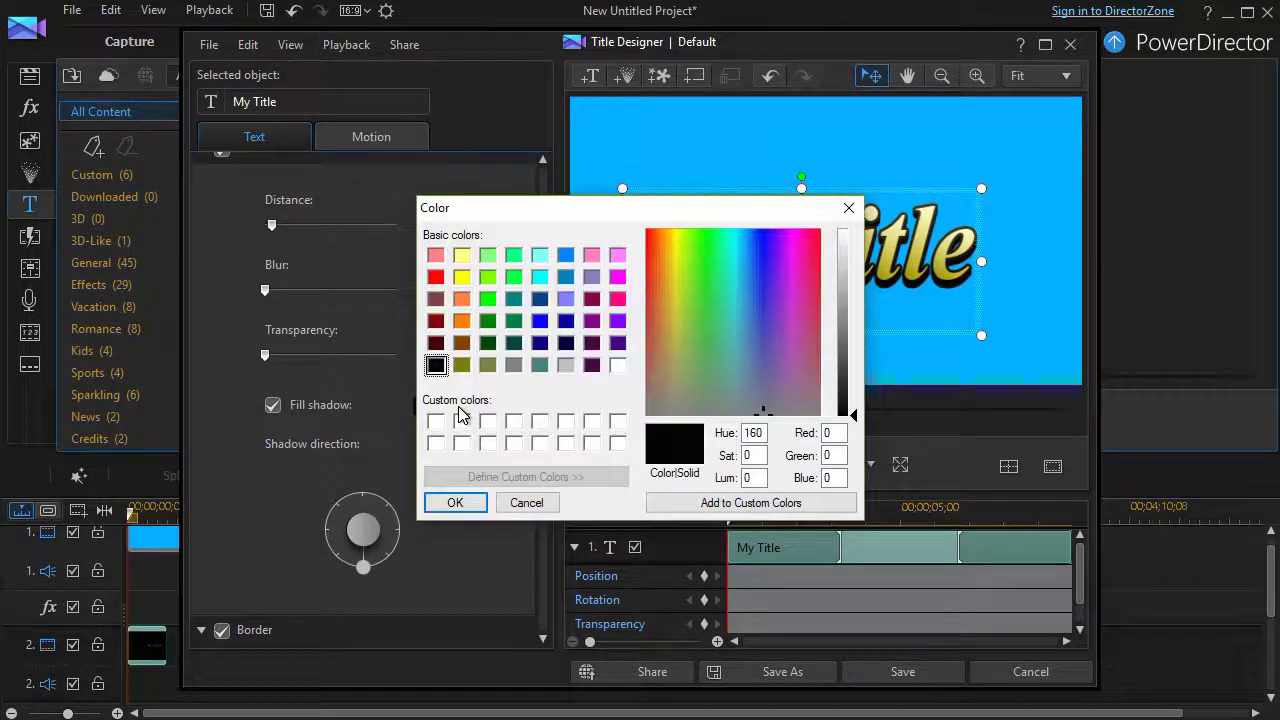
click(618, 343)
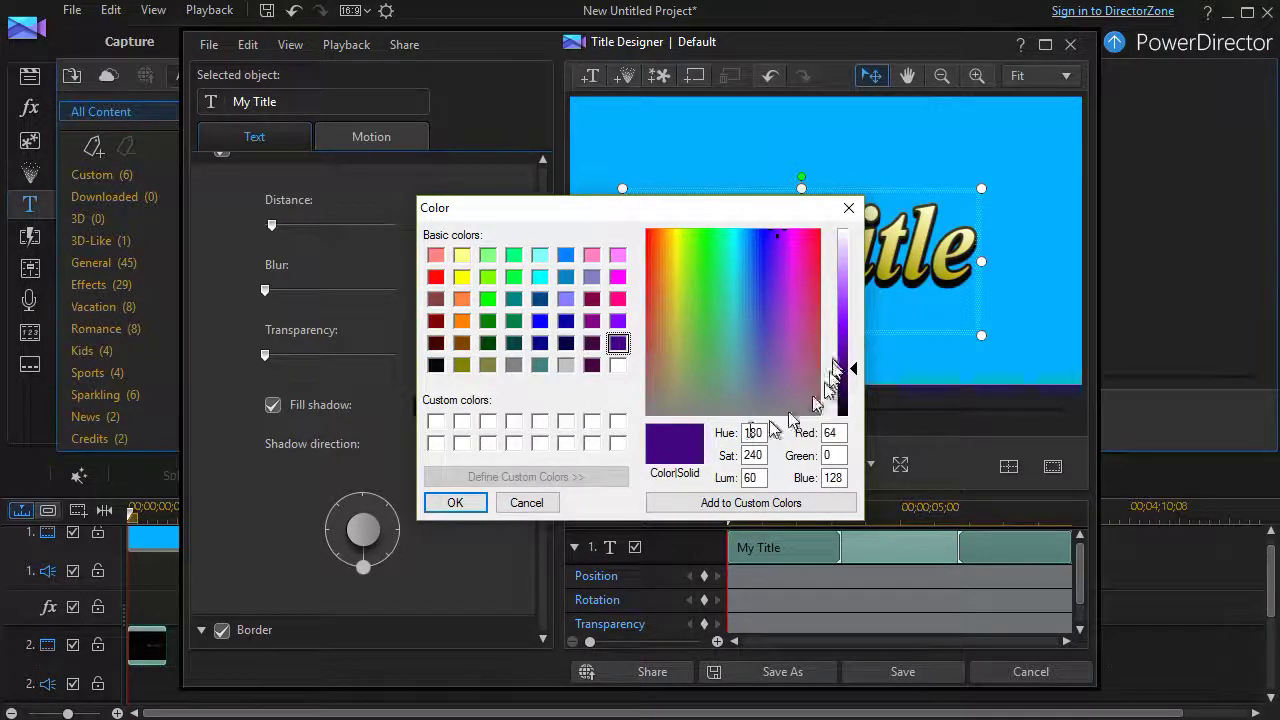
click(463, 502)
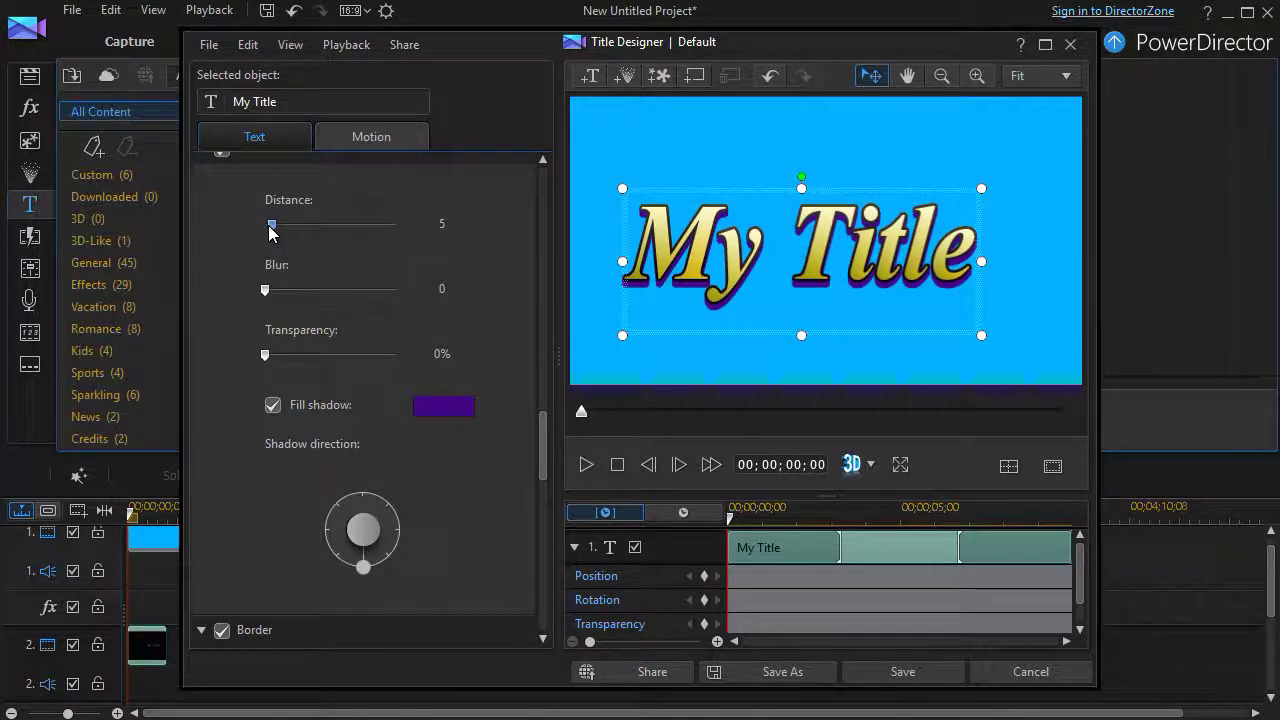
drag(270, 232, 268, 234)
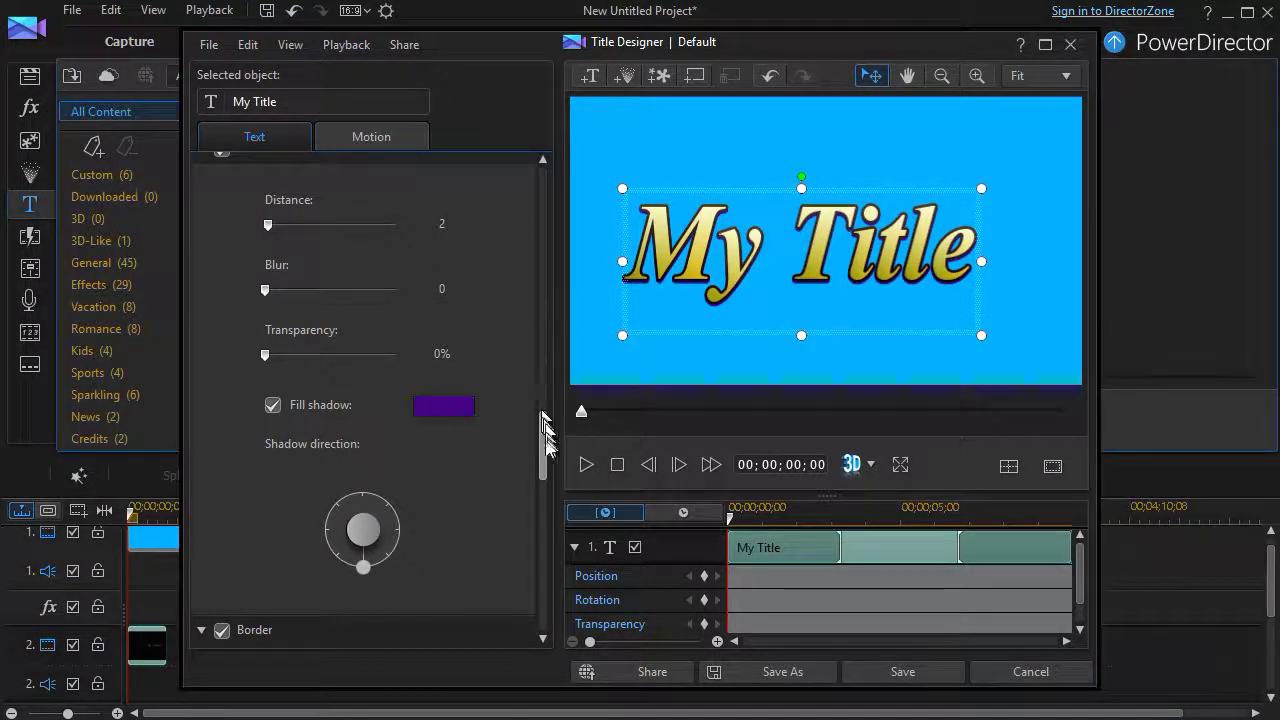
drag(544, 425, 534, 509)
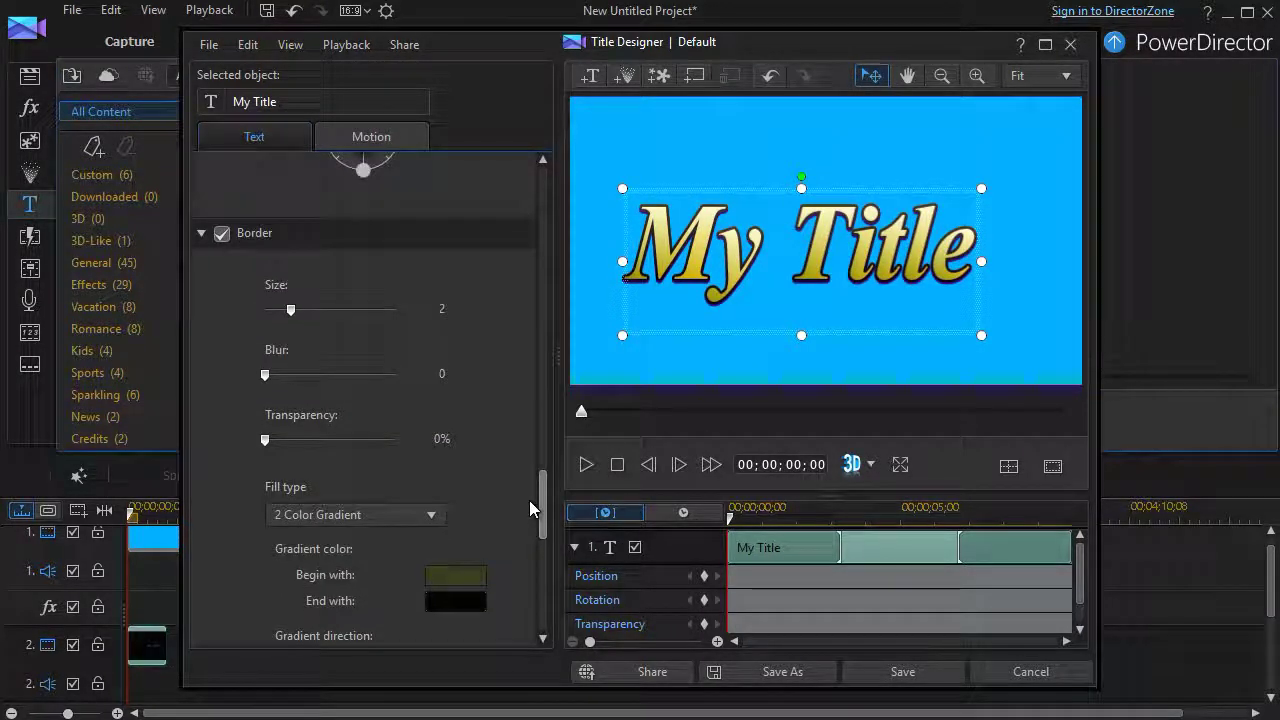
- Darken the border gradient's 'Begin with' colour to a deep olive (31,31,16)
scroll(529, 500, down, 3)
scroll(535, 500, up, 1)
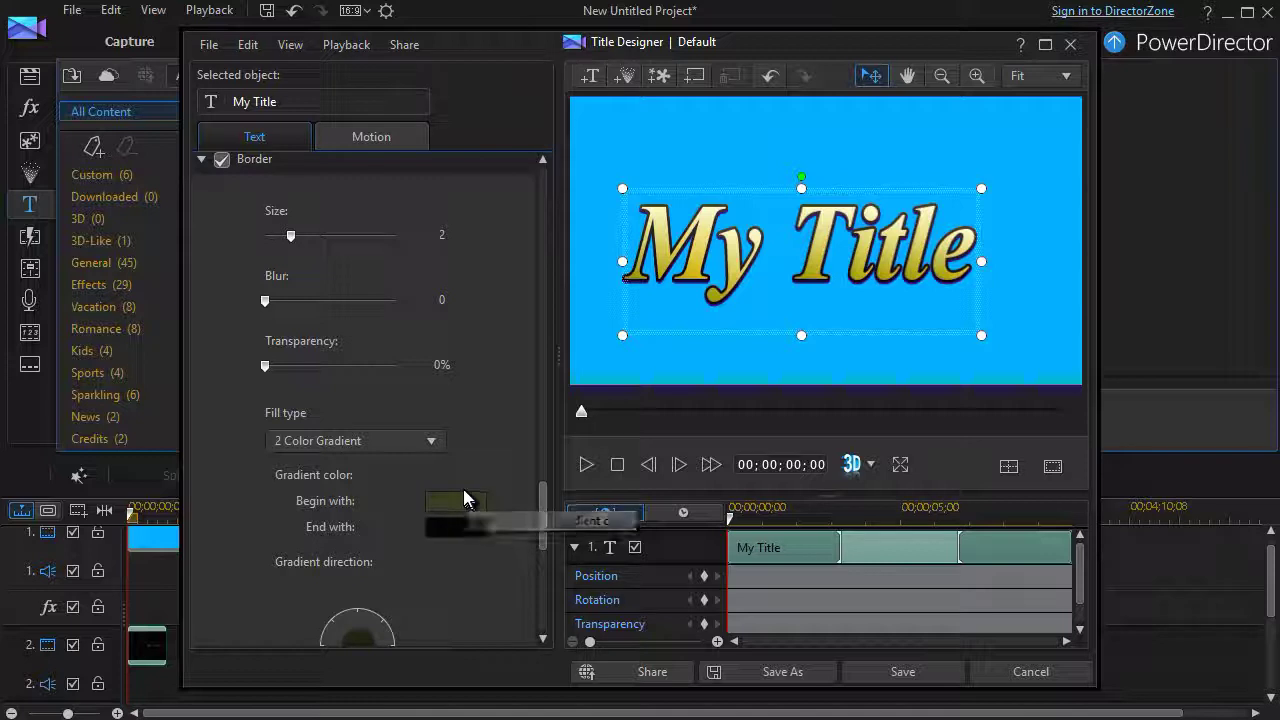
click(462, 506)
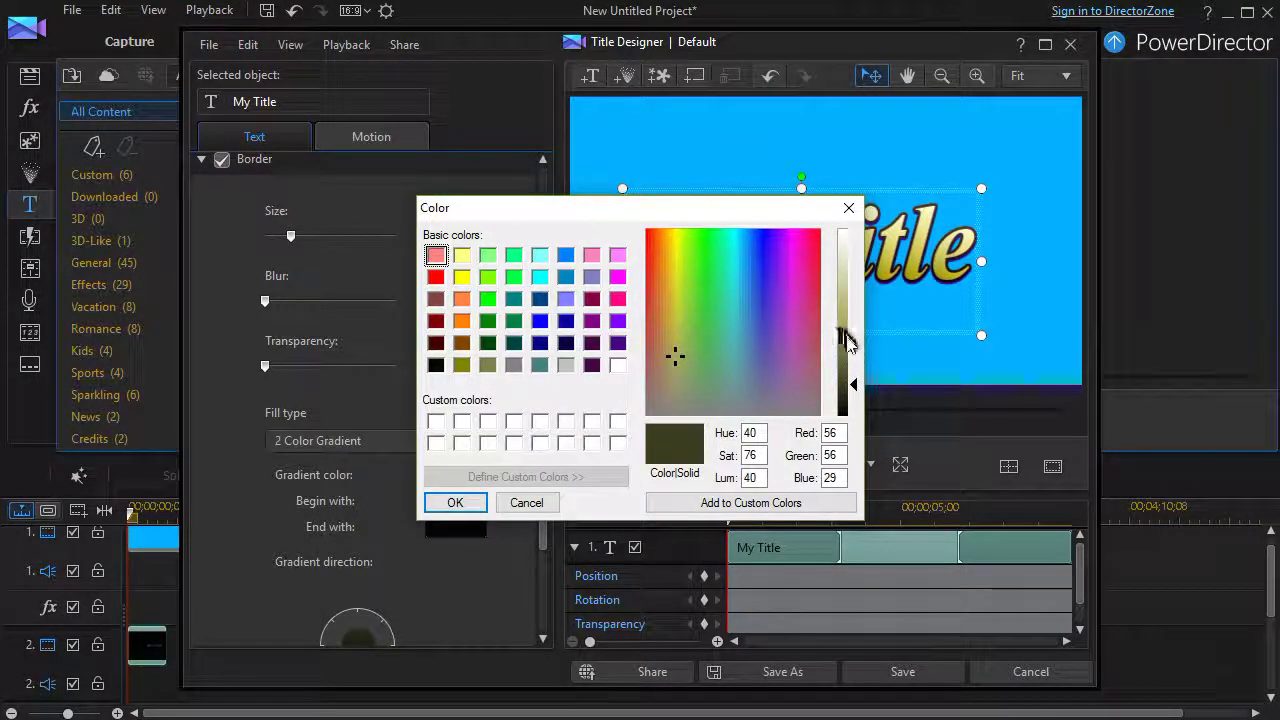
click(846, 399)
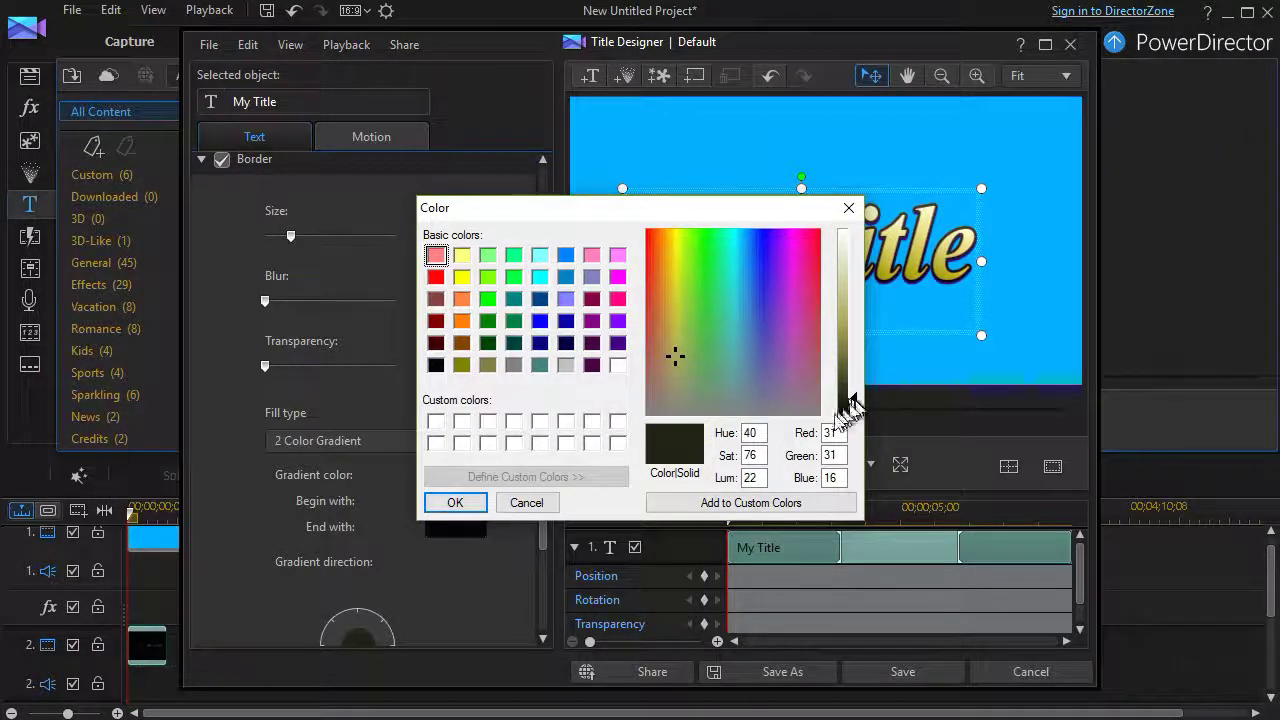
click(440, 505)
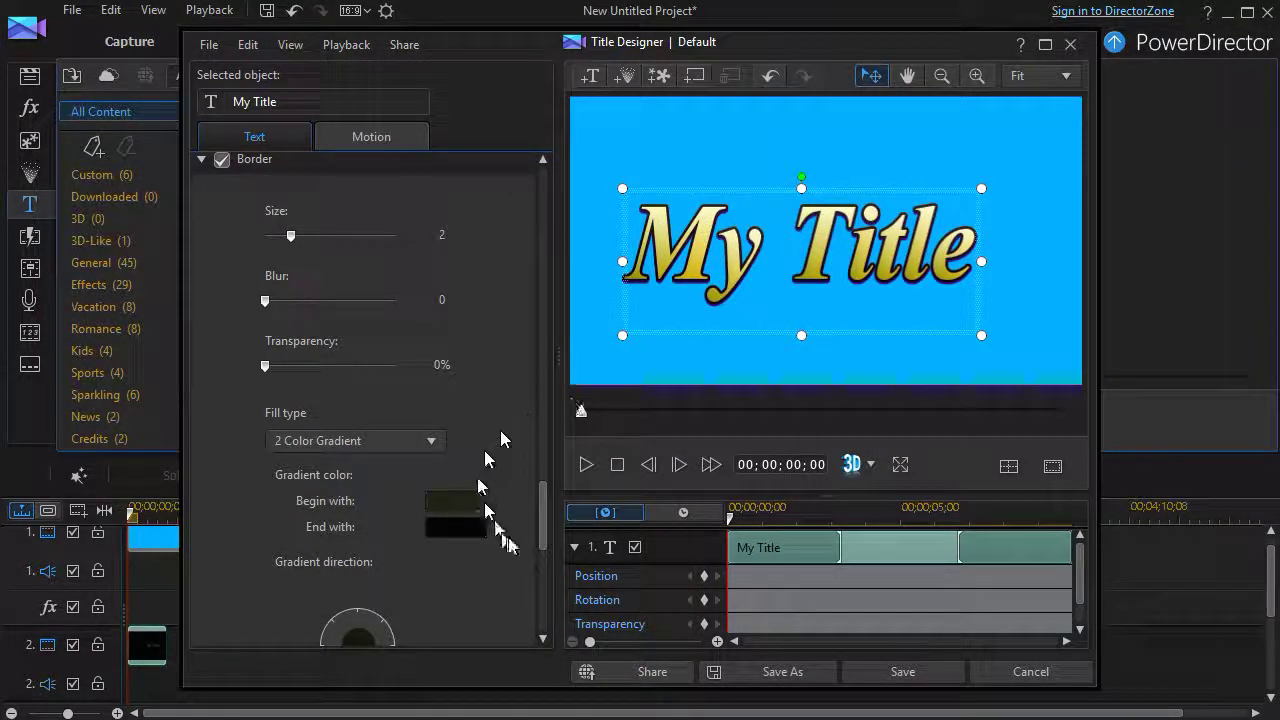
drag(543, 523, 560, 585)
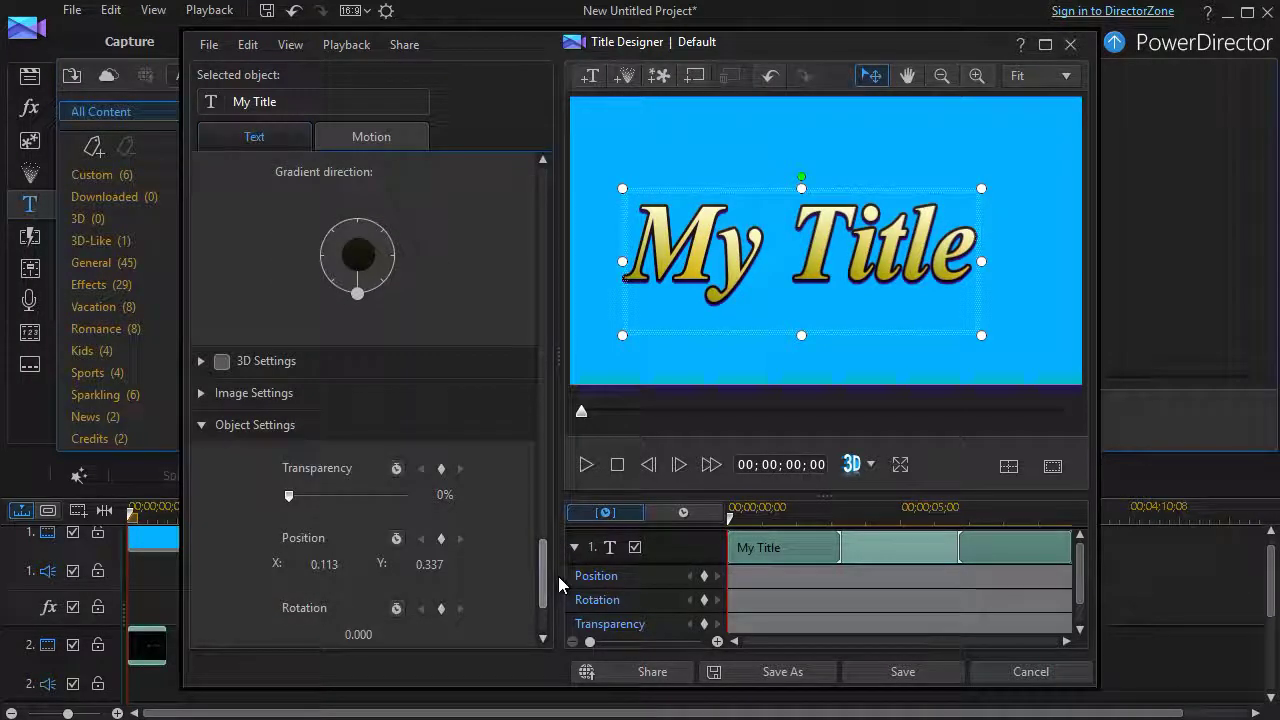
scroll(558, 576, up, 3)
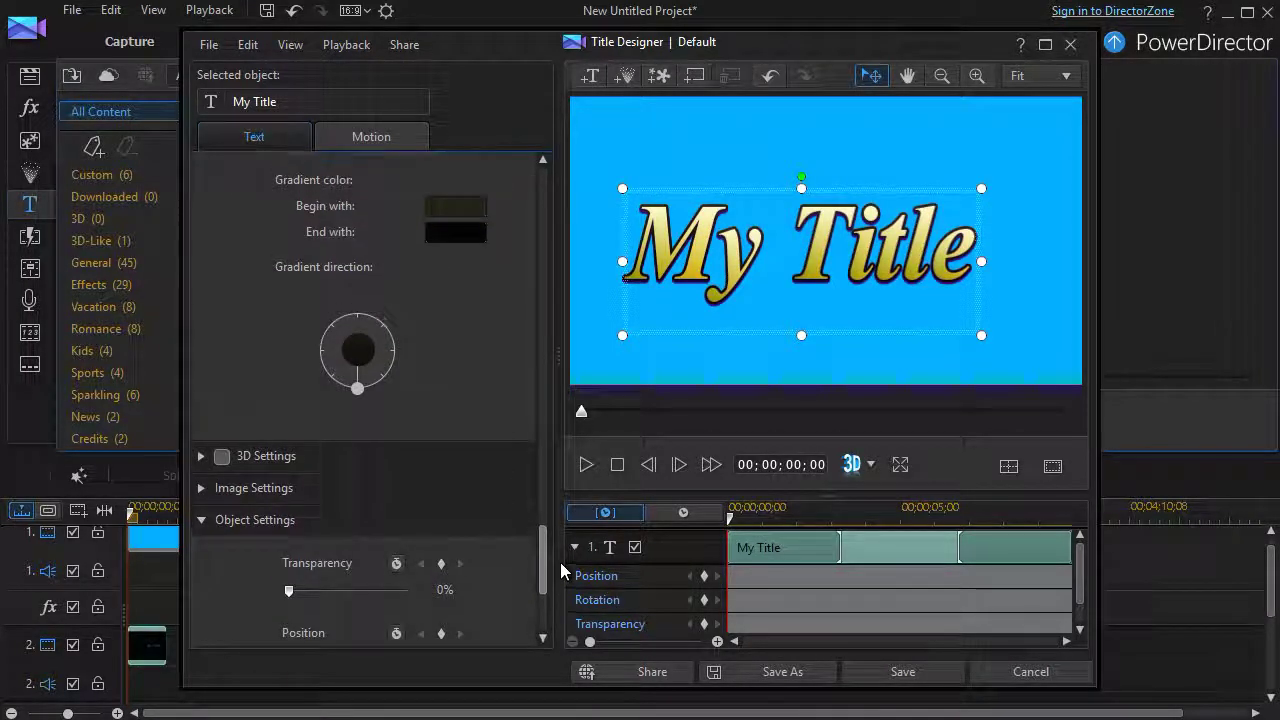
scroll(566, 571, down, 7)
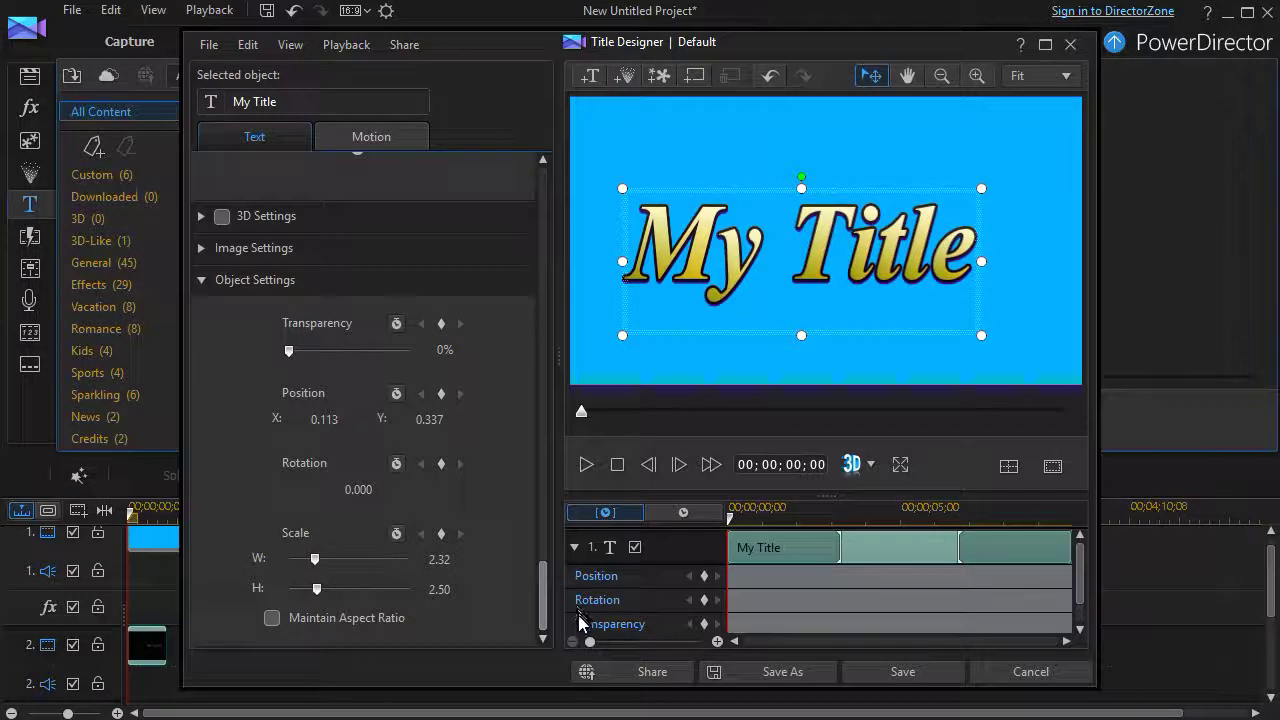
scroll(562, 580, up, 7)
drag(554, 474, 545, 310)
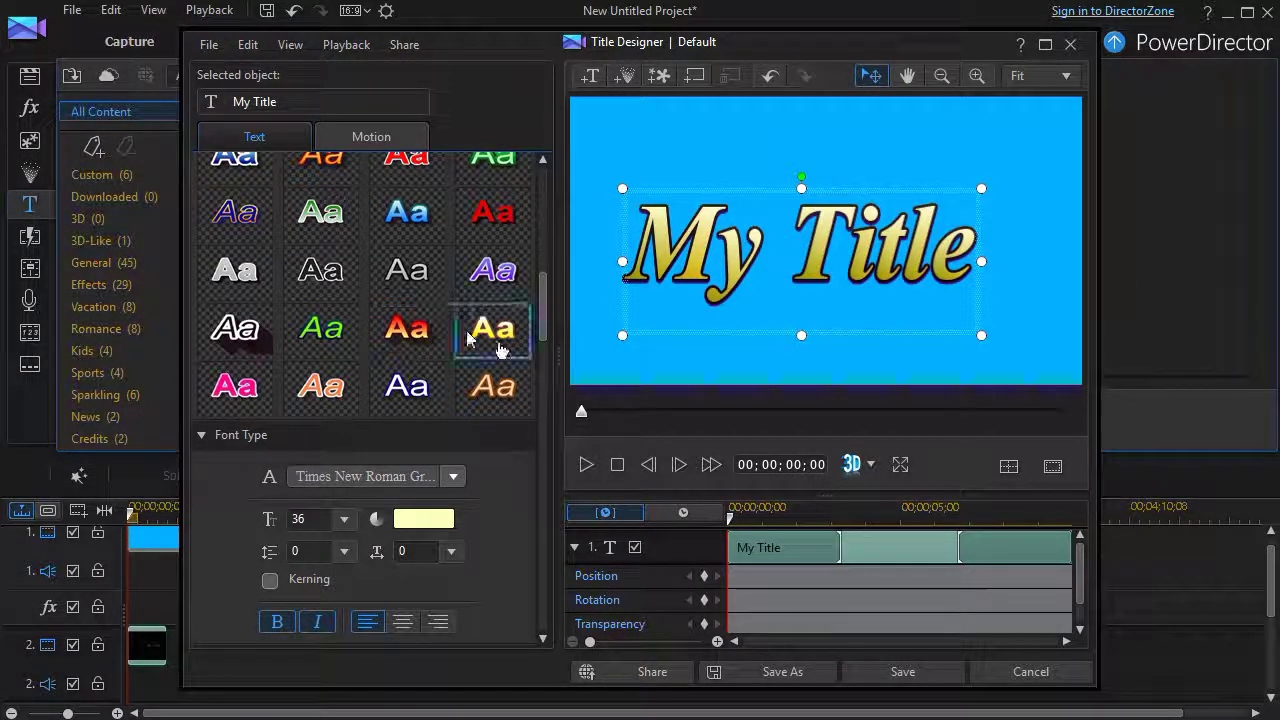
drag(545, 318, 523, 120)
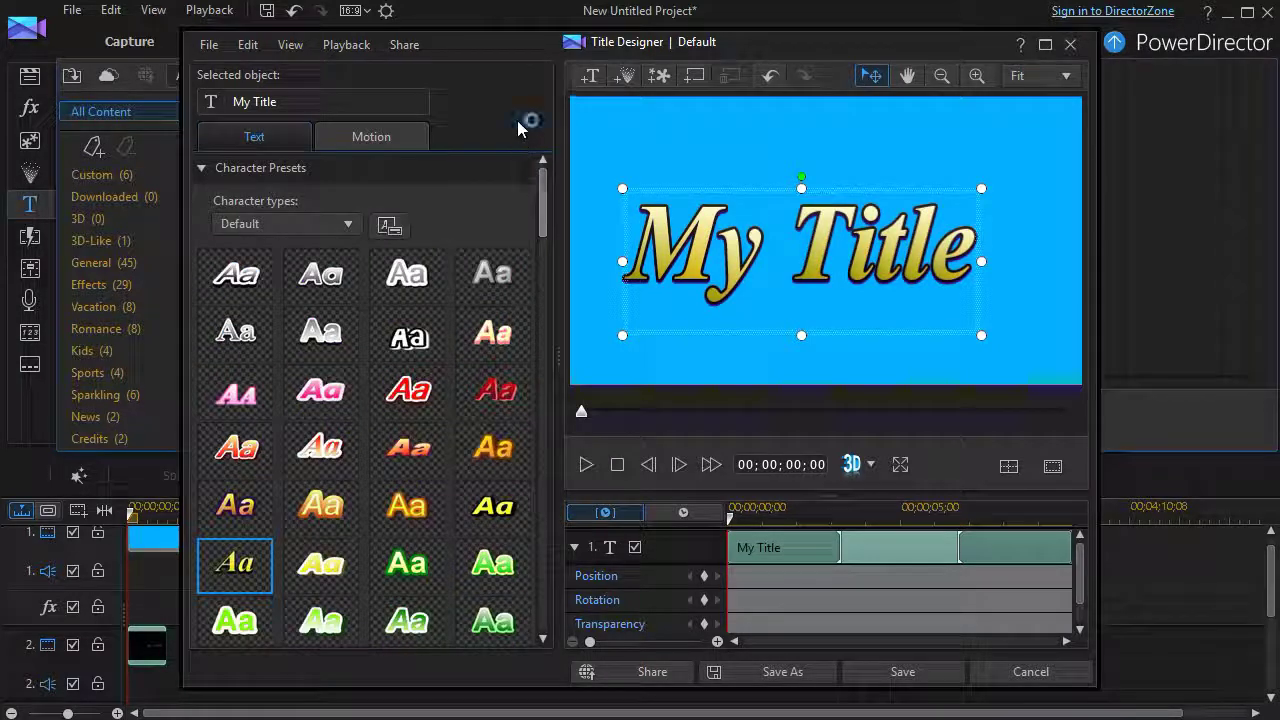